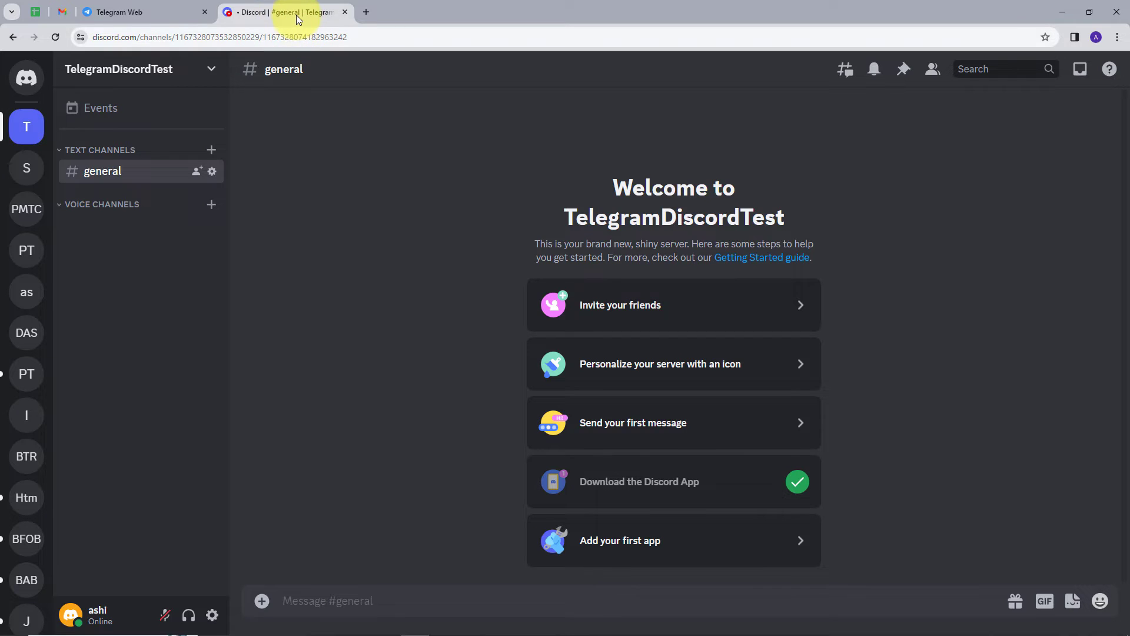
Load pabbly.com in a new Chrome tab, dismiss the support chat, and sign in.
click(366, 12)
text(pabbl)
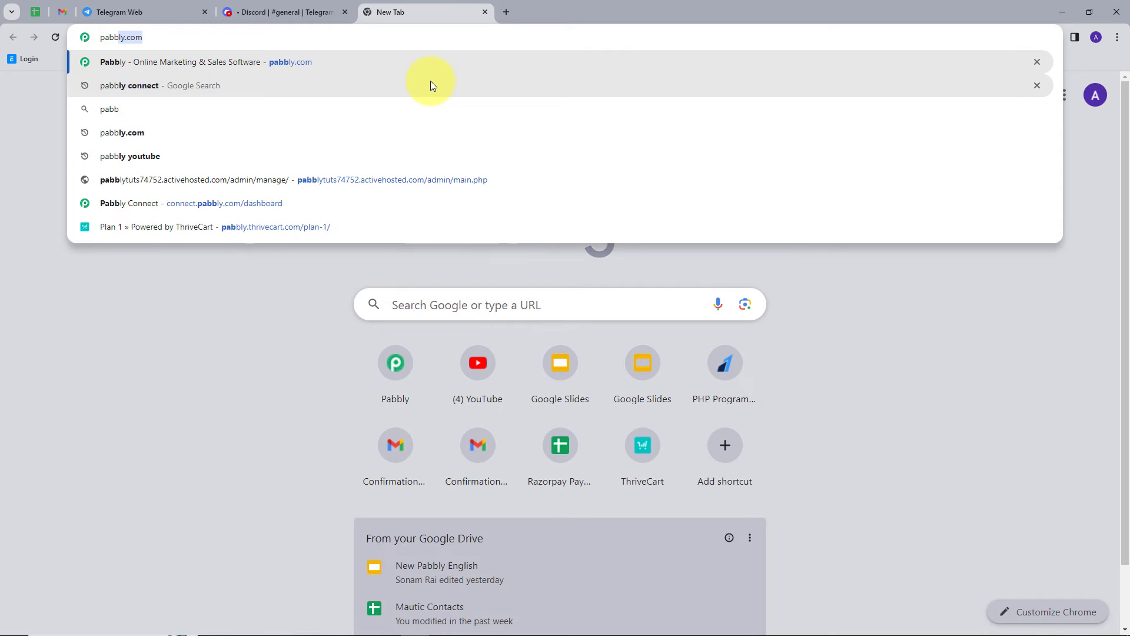
text(y.com)
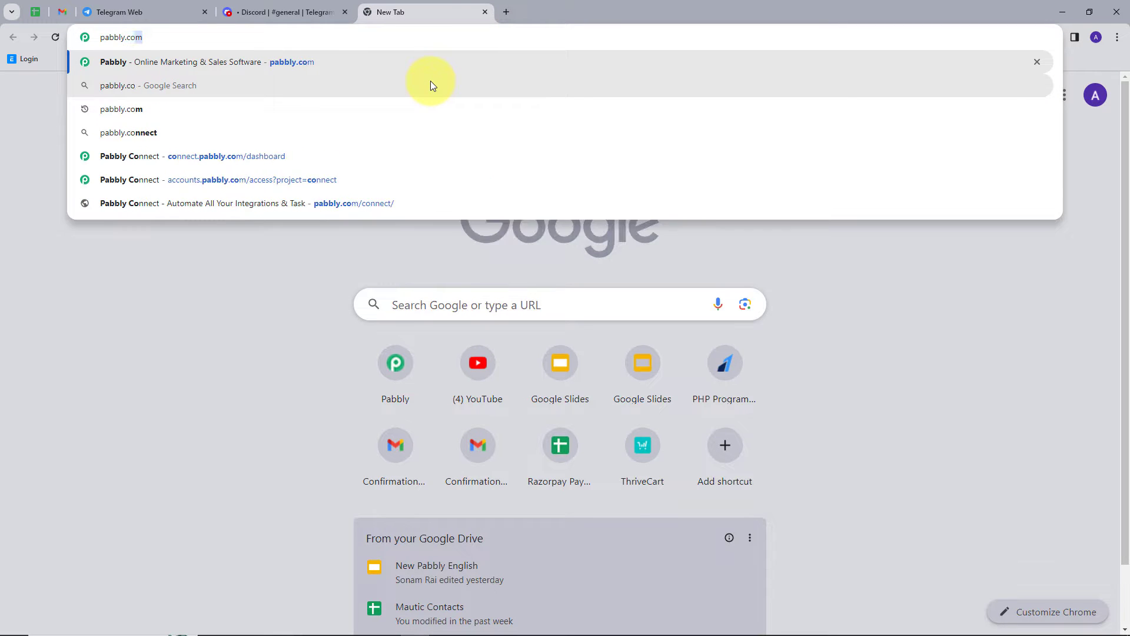
key(Return)
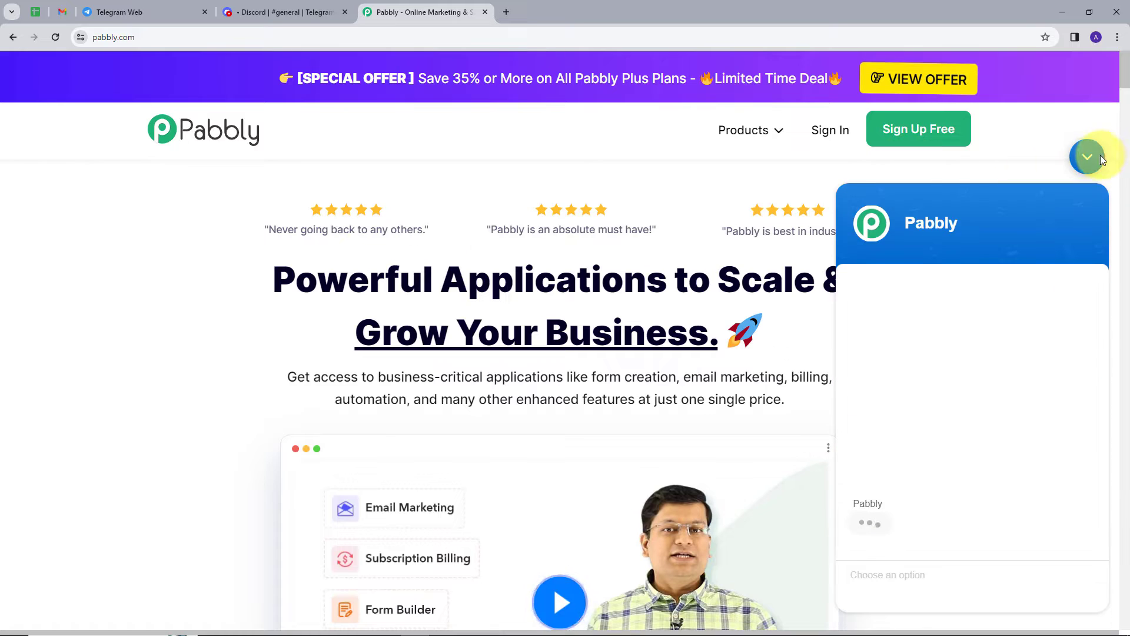
click(1088, 174)
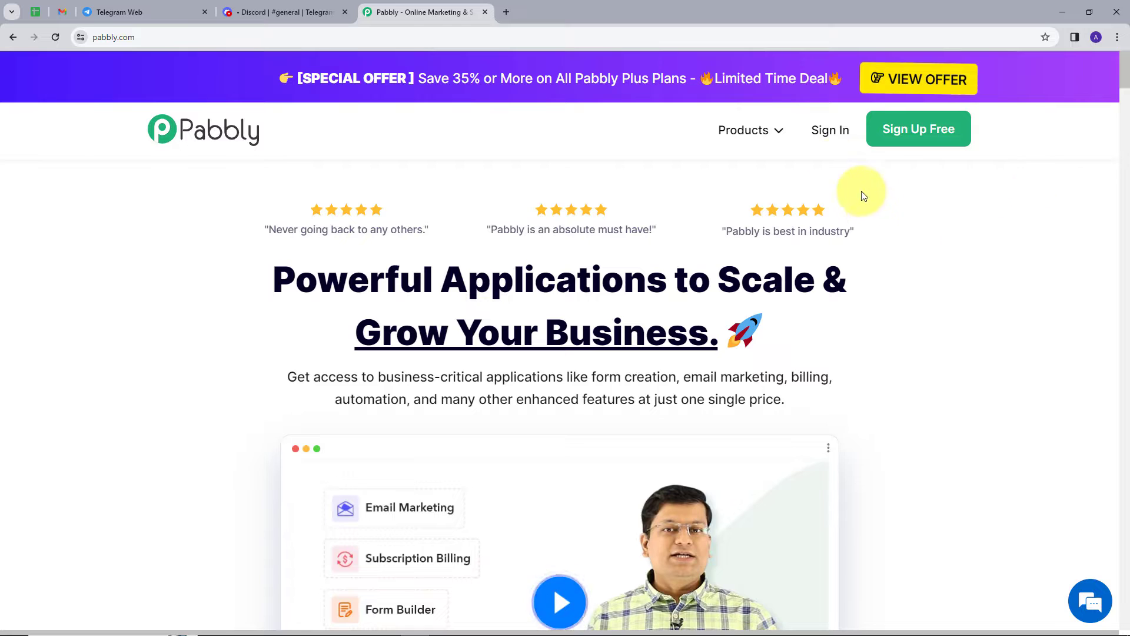
click(827, 130)
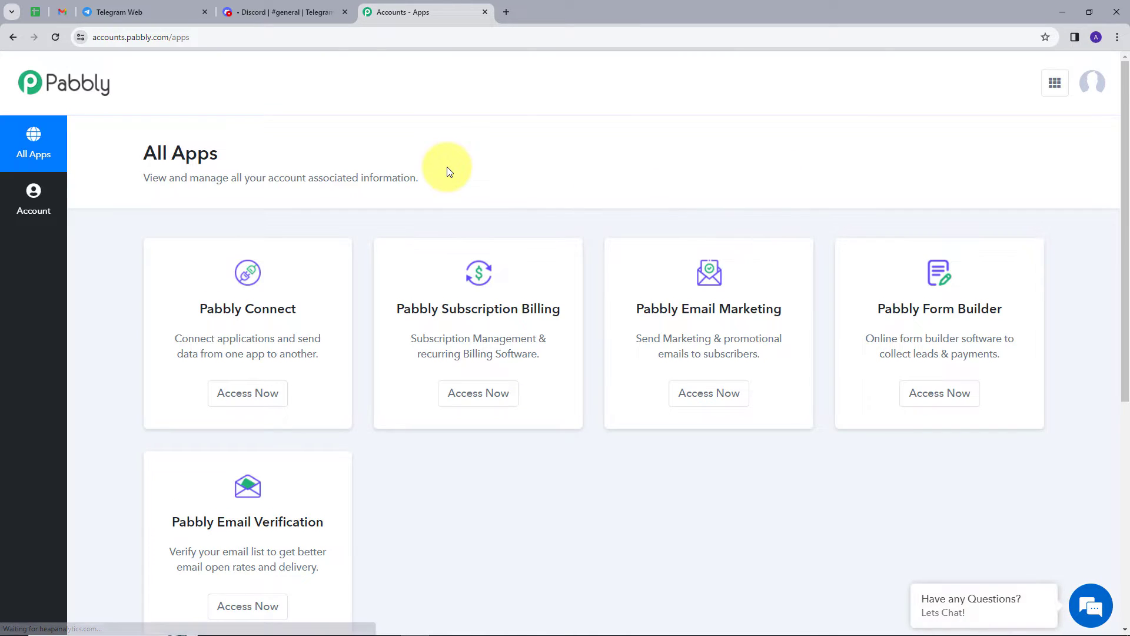
Dismiss the support chat and open the Pabbly Connect dashboard, with no workflows yet, from All Apps.
scroll(447, 167, down, 1)
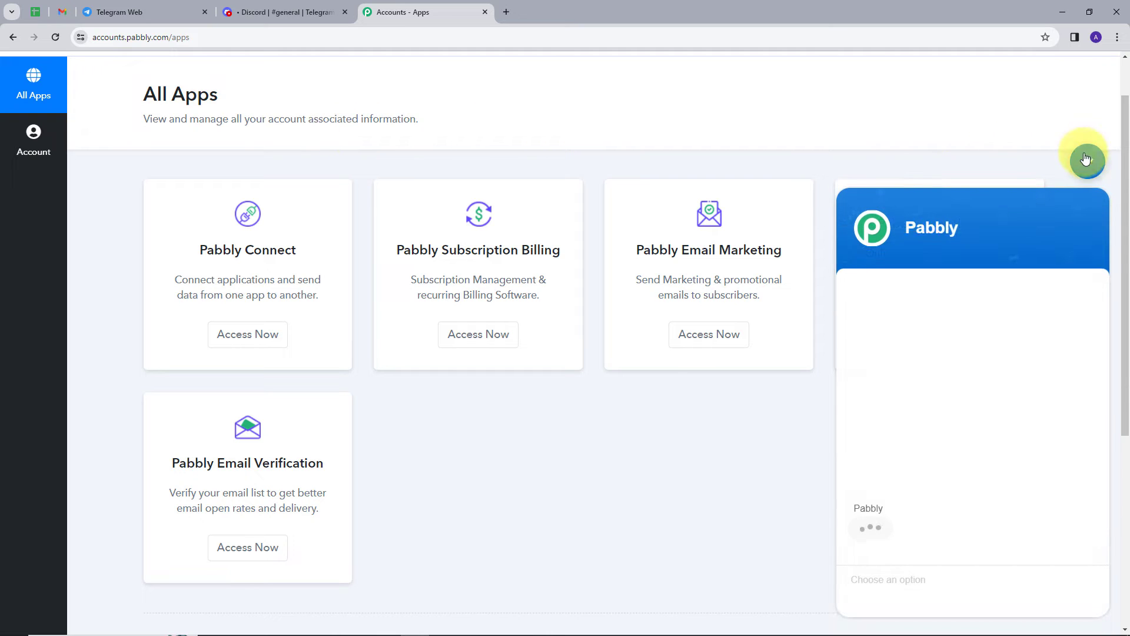
click(1088, 161)
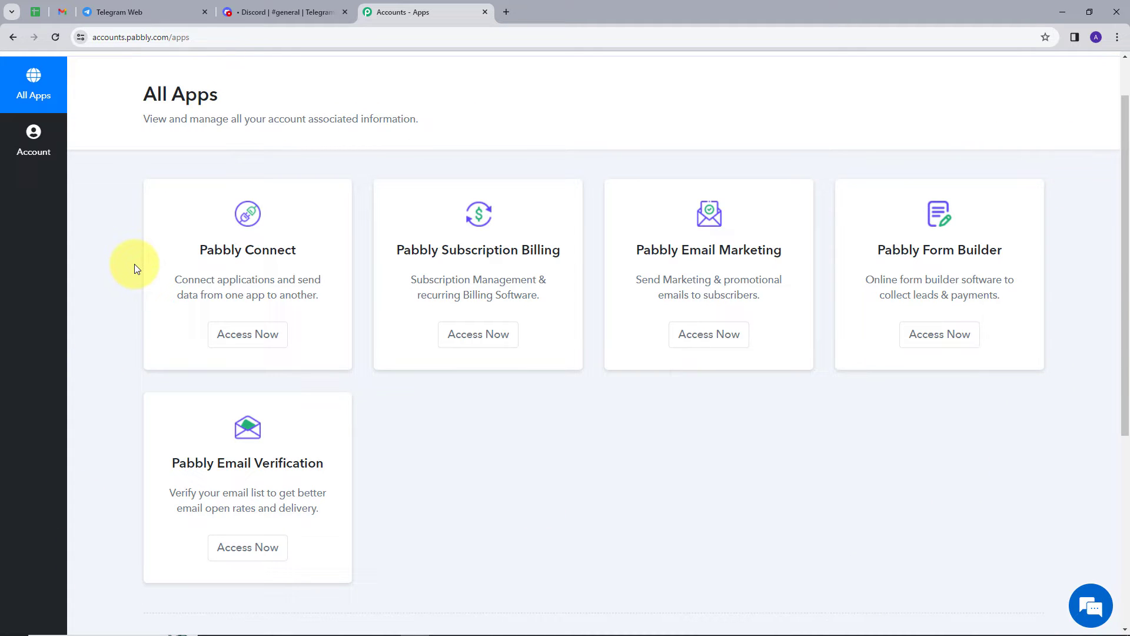
click(247, 335)
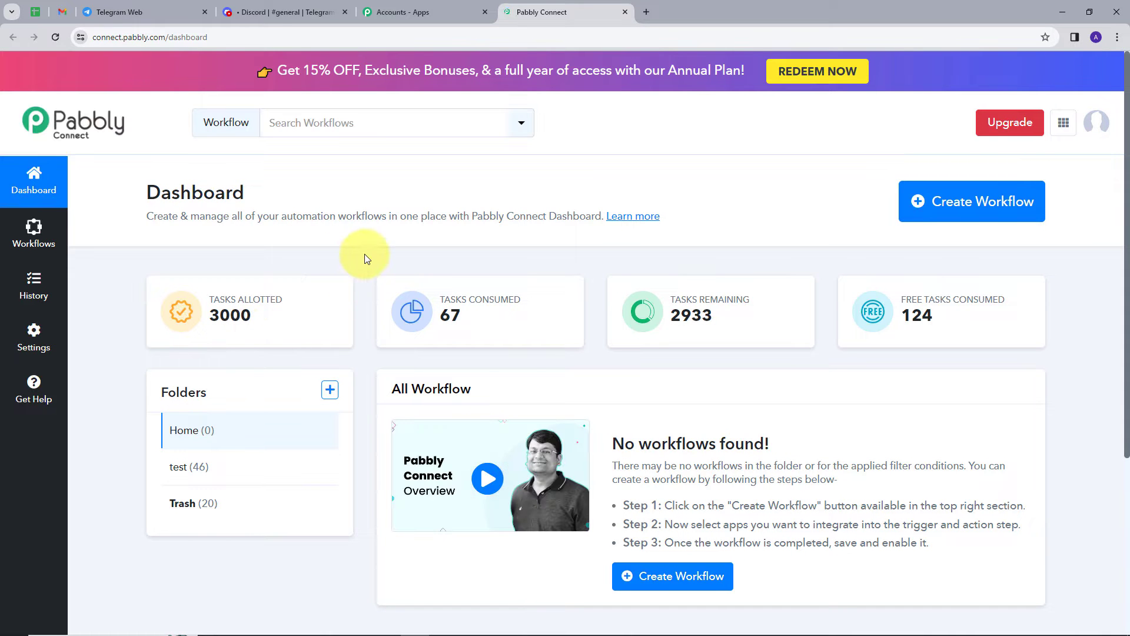
scroll(443, 249, down, 1)
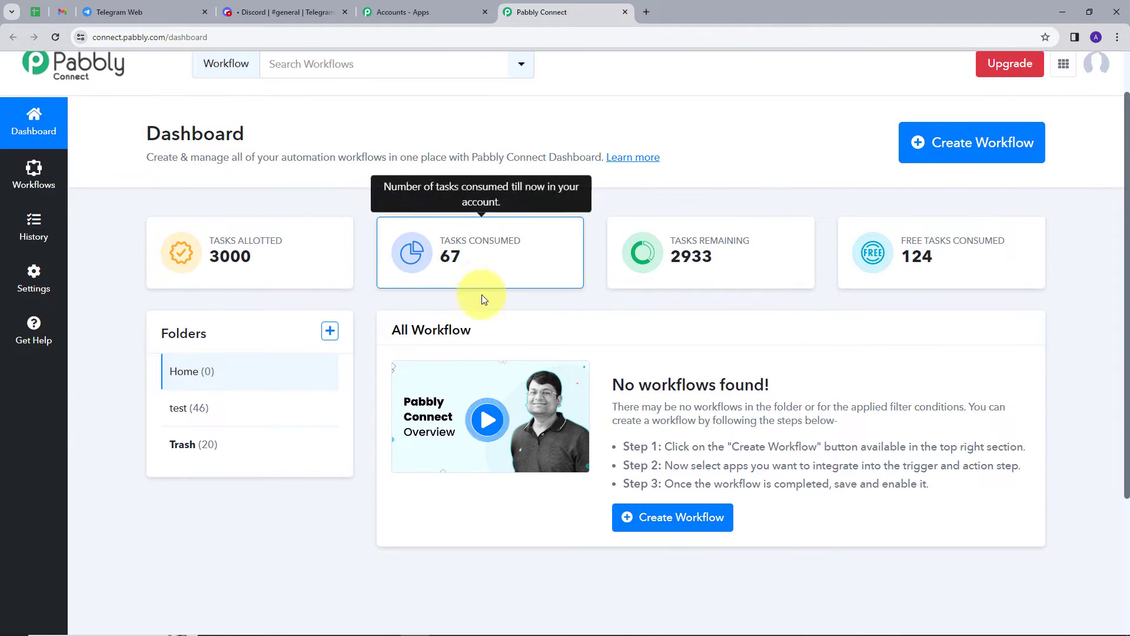
scroll(482, 299, down, 1)
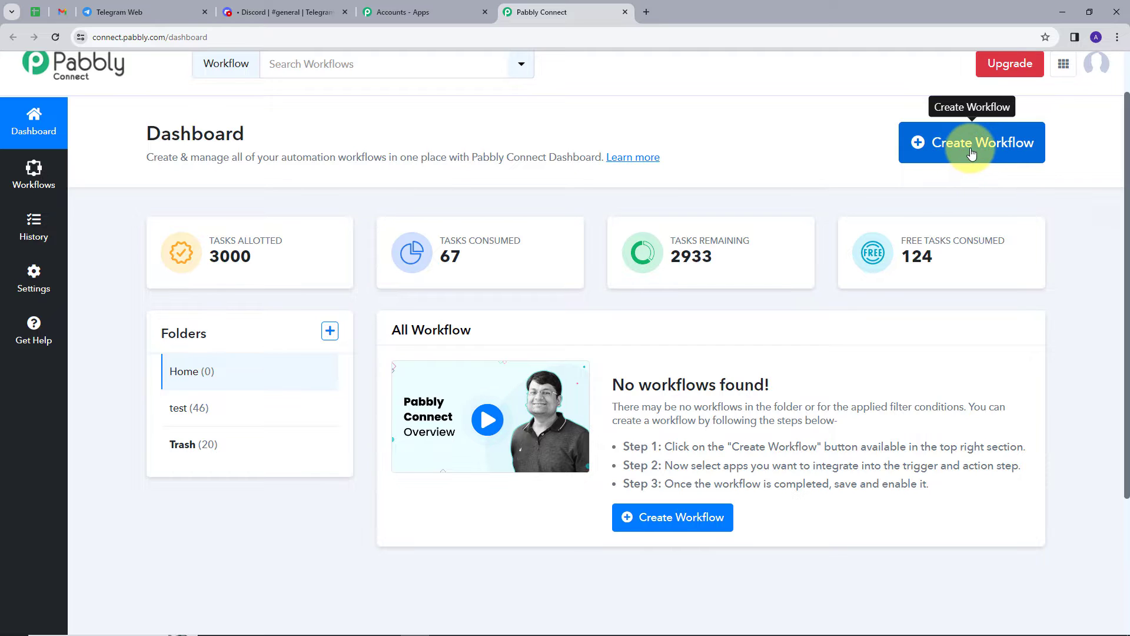
Create a workflow named 'Forward Telegram Messages to Discord' in the Home folder.
click(968, 154)
click(505, 296)
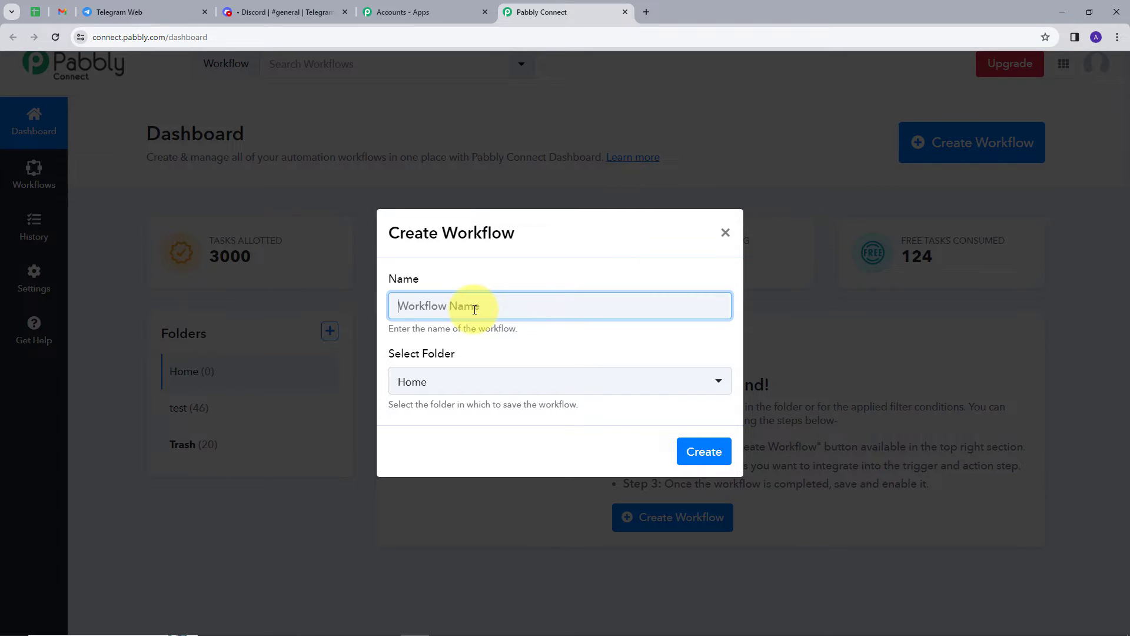
text(Forward Telegram Messages to Discord)
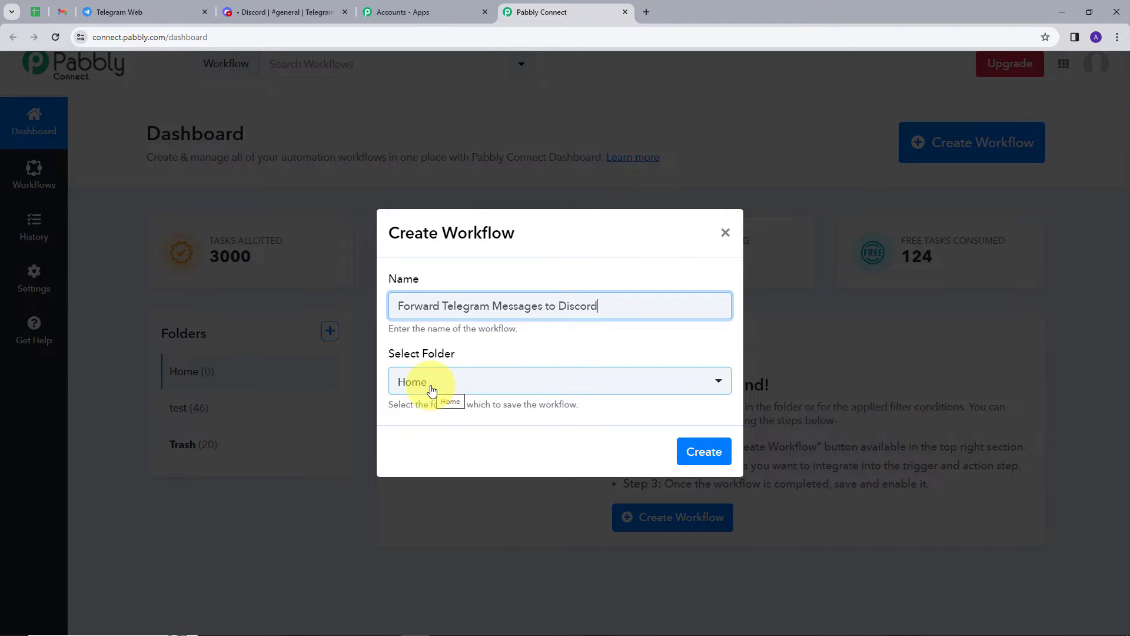
click(695, 459)
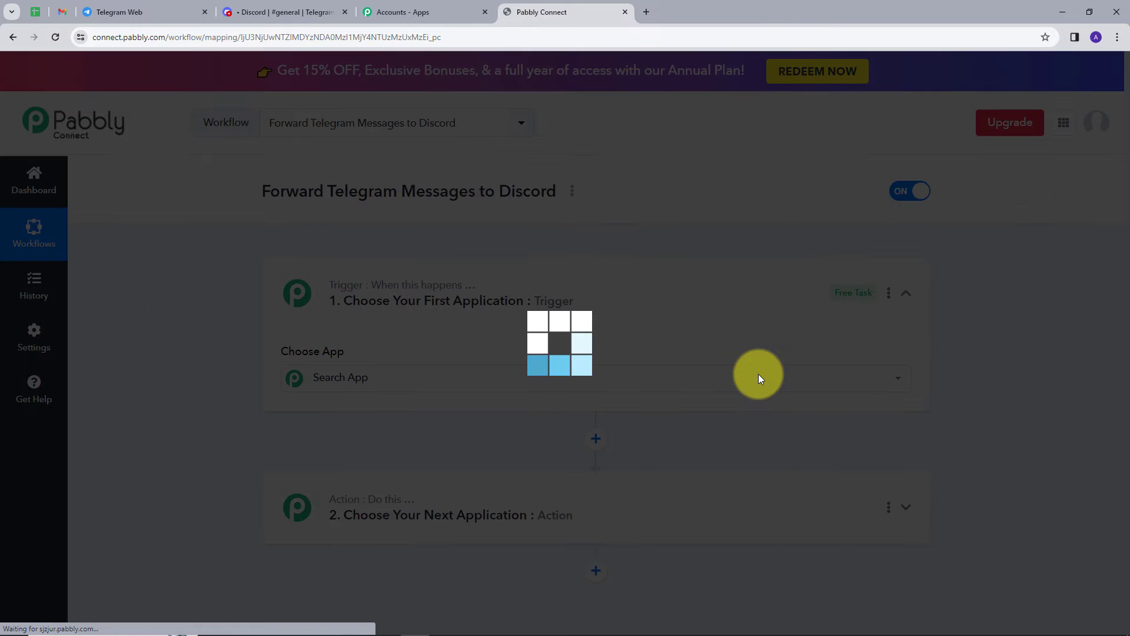
Set the trigger to Telegram Bot with the Set Webhook / Watch Updates event.
scroll(200, 317, down, 1)
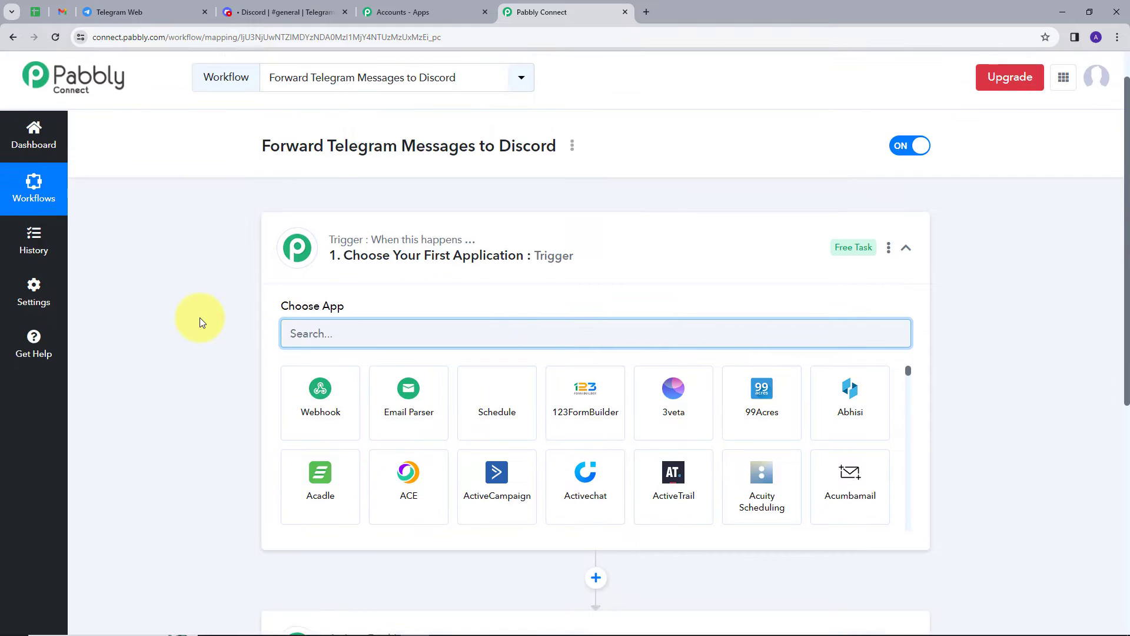
scroll(199, 321, down, 1)
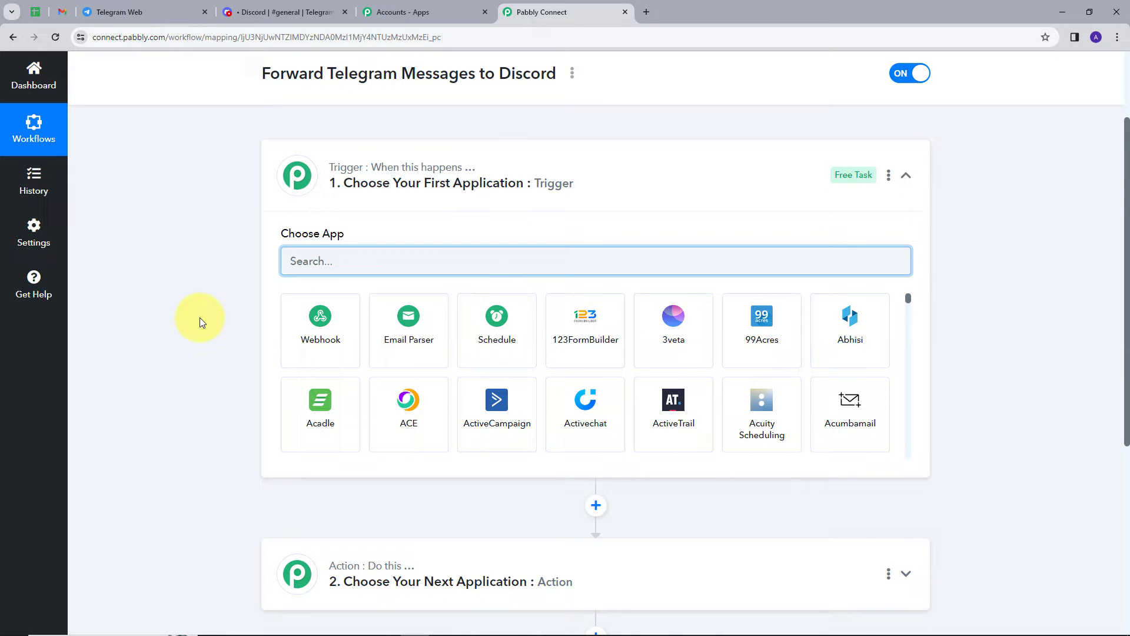
scroll(200, 319, down, 1)
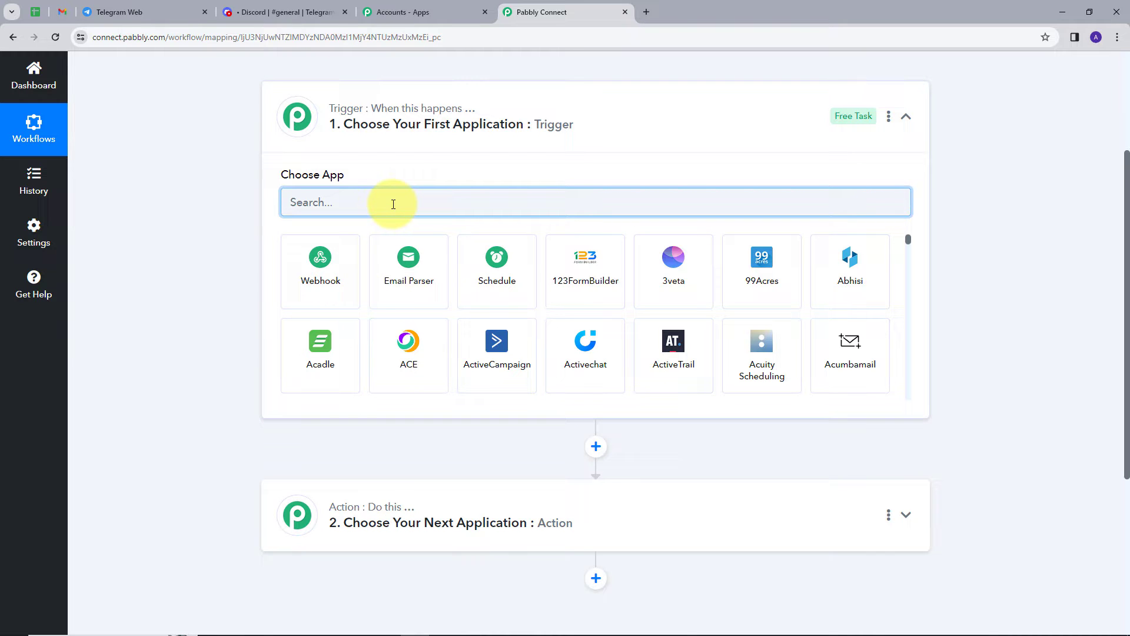
text(tel)
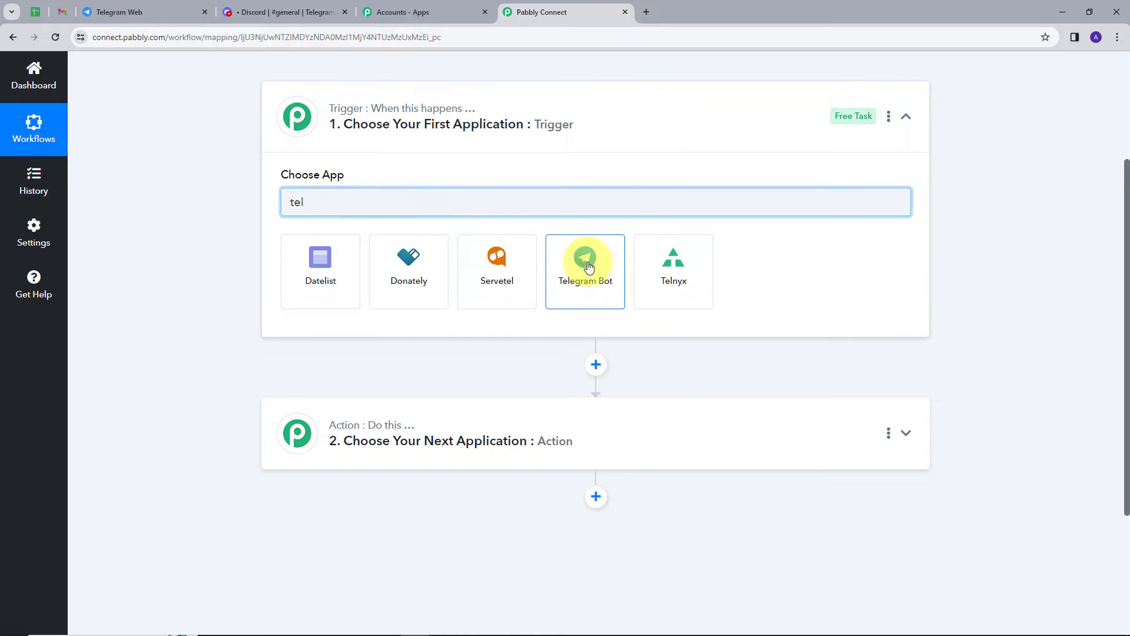
click(588, 266)
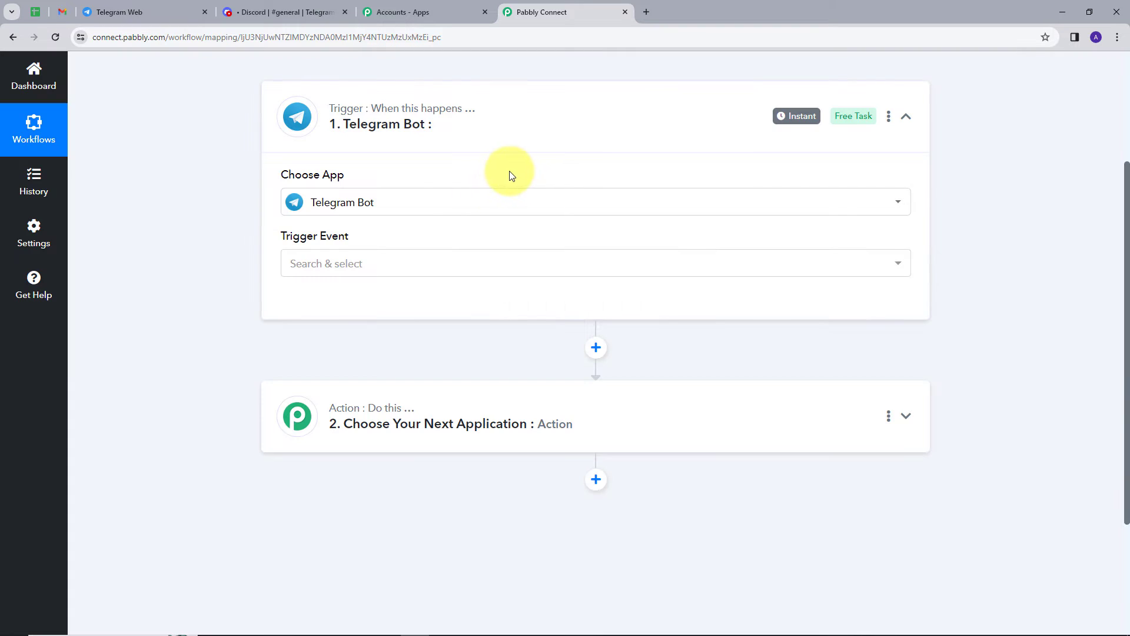
click(897, 266)
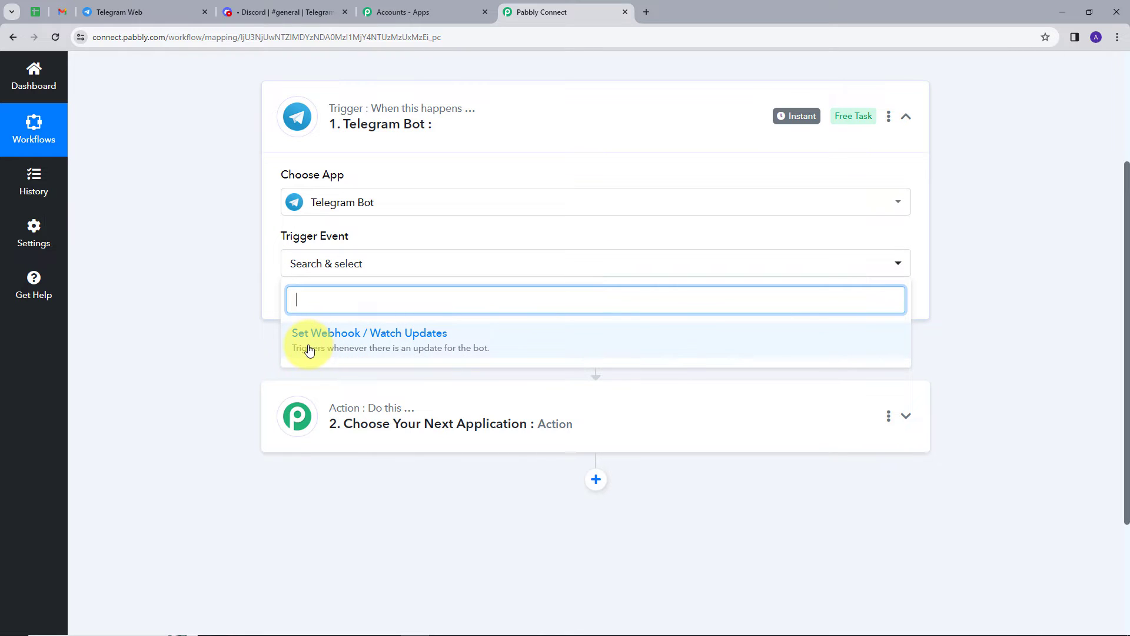
click(452, 347)
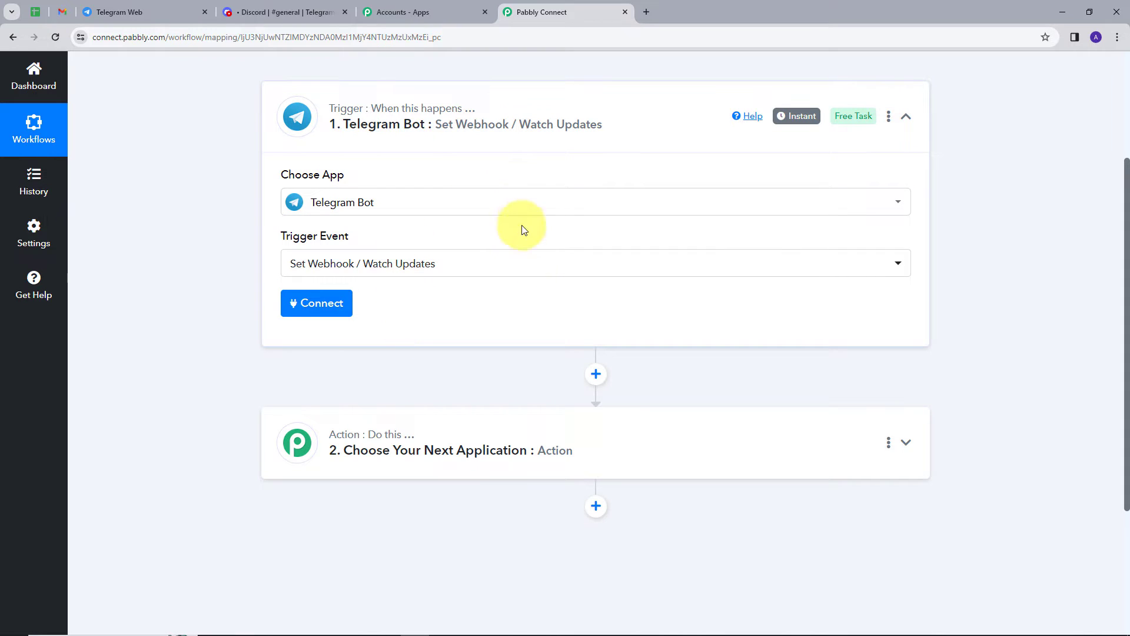
Add a new Telegram Bot connection, 'Telegram Bot #6', and select its token instructions.
click(323, 306)
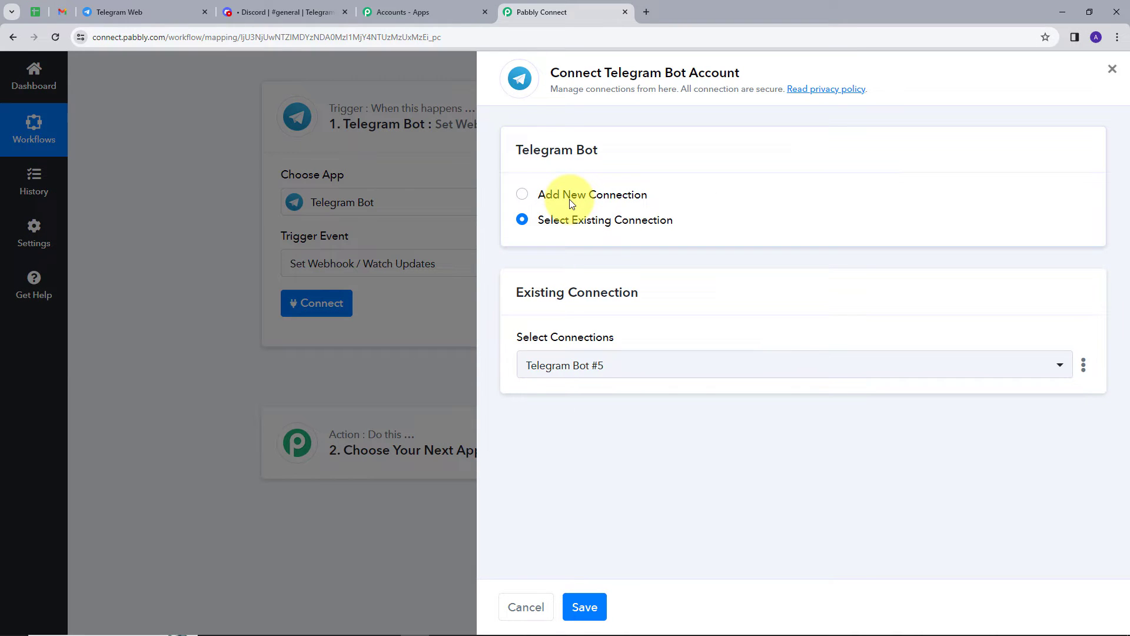
click(569, 195)
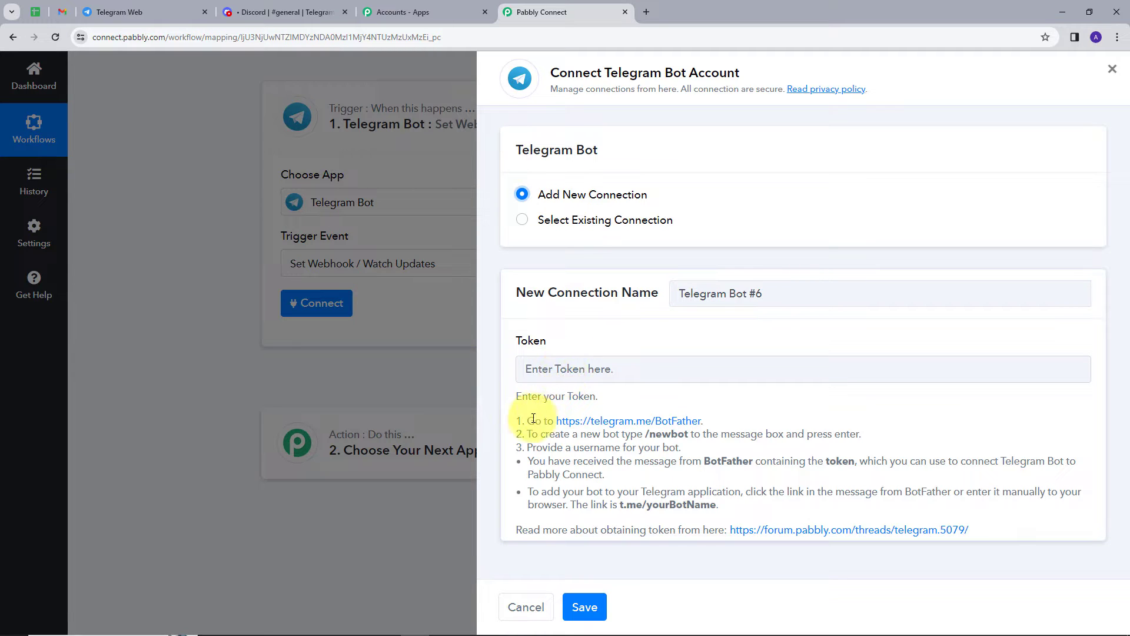
drag(515, 423, 838, 508)
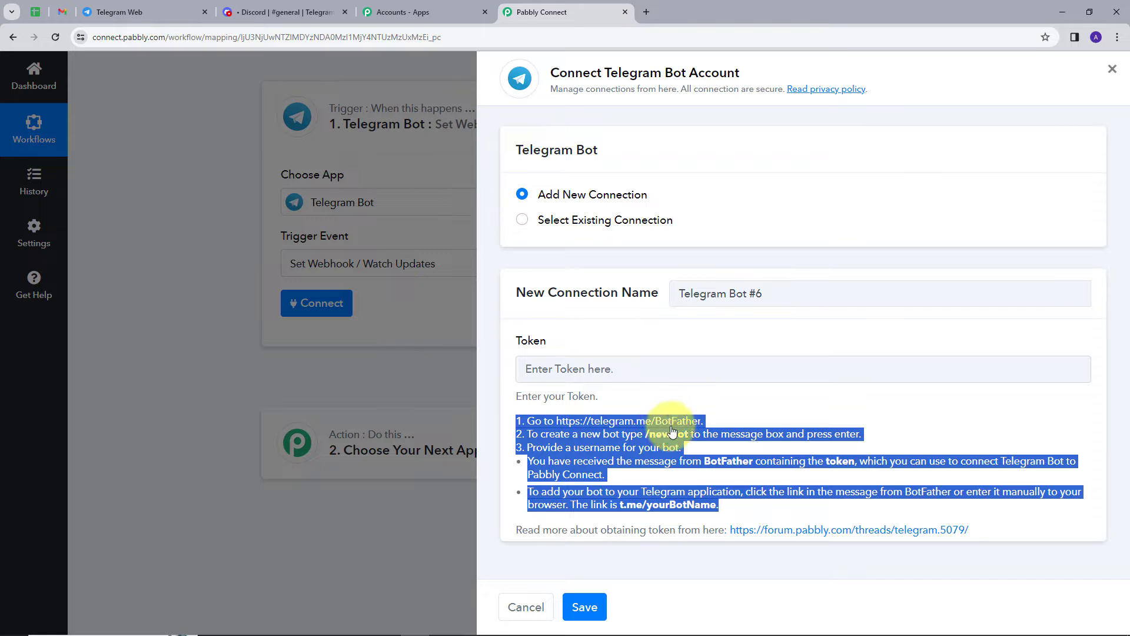
Find and open the BotFather chat in Telegram Web.
click(130, 13)
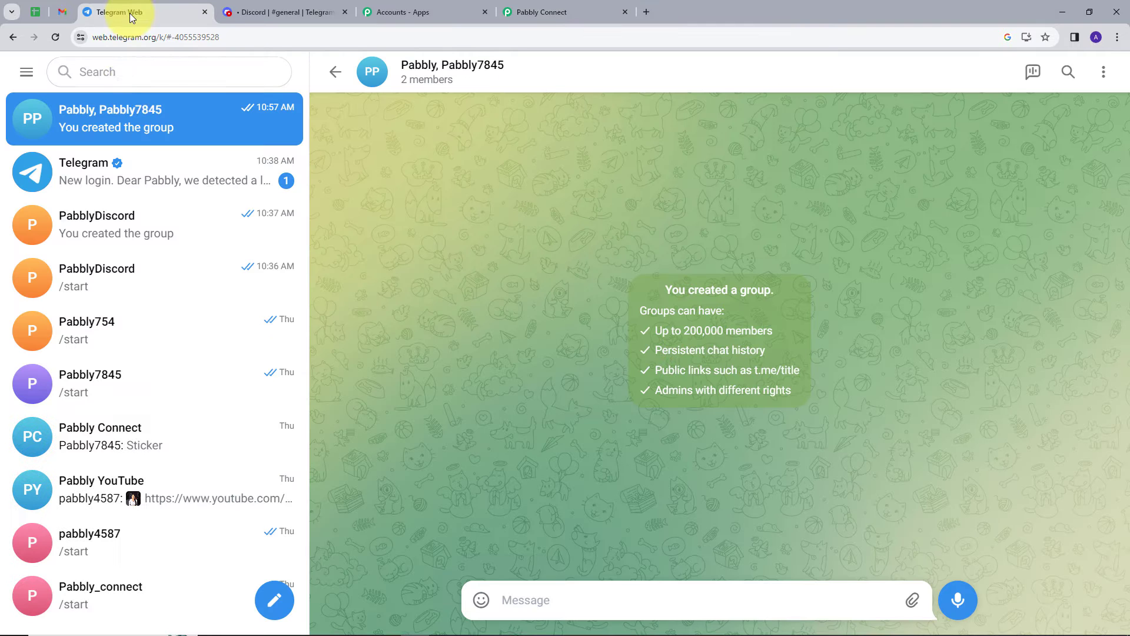
click(132, 79)
text(bot)
click(111, 189)
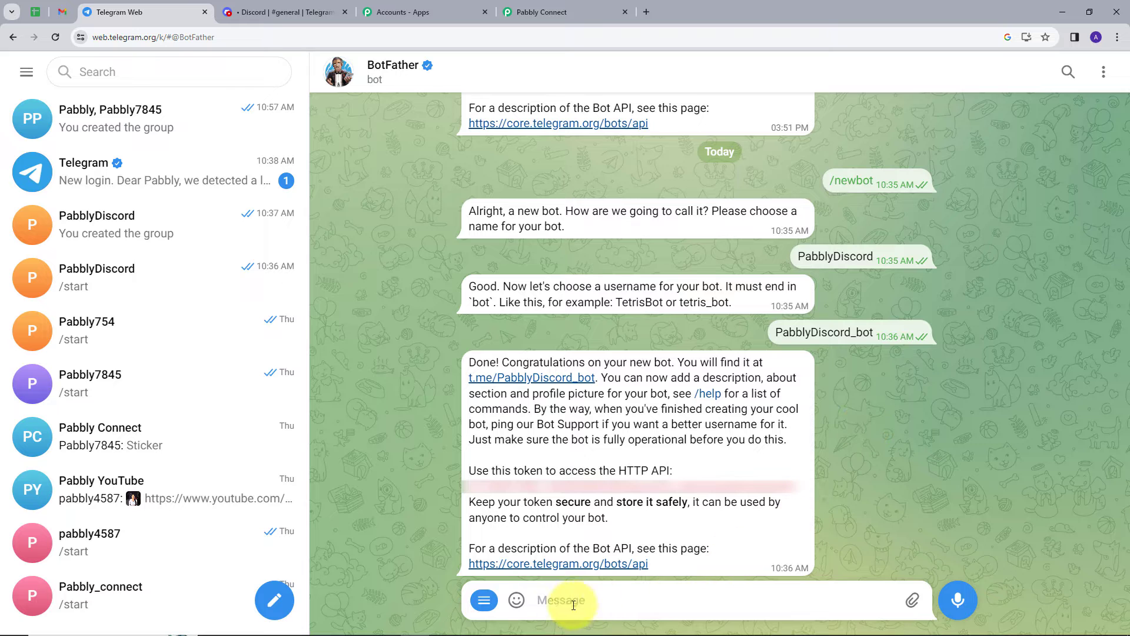
Create bot Pabbly7415 with username Pabbly7415_bot via /newbot and copy its HTTP API token.
click(484, 600)
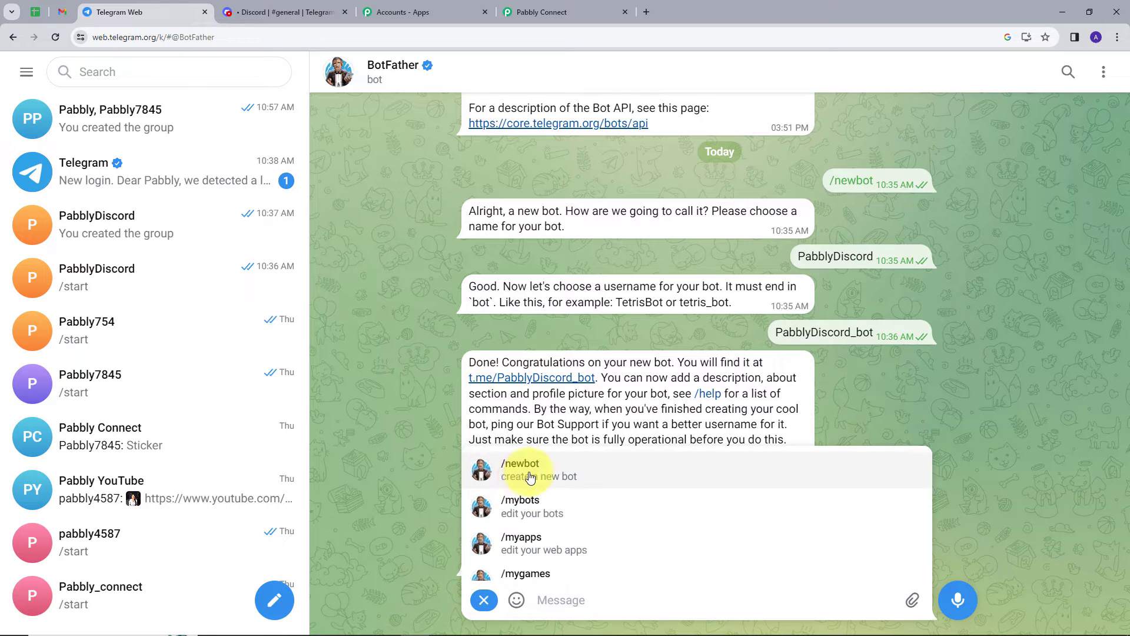
click(536, 472)
text(Pabbly)
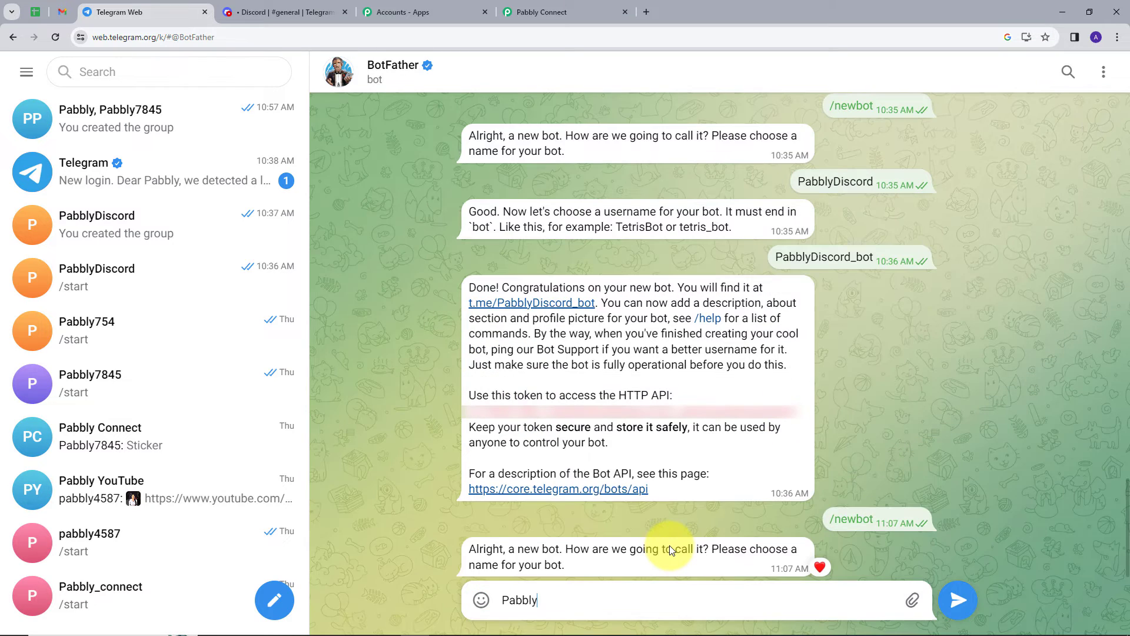
text(7415)
key(Return)
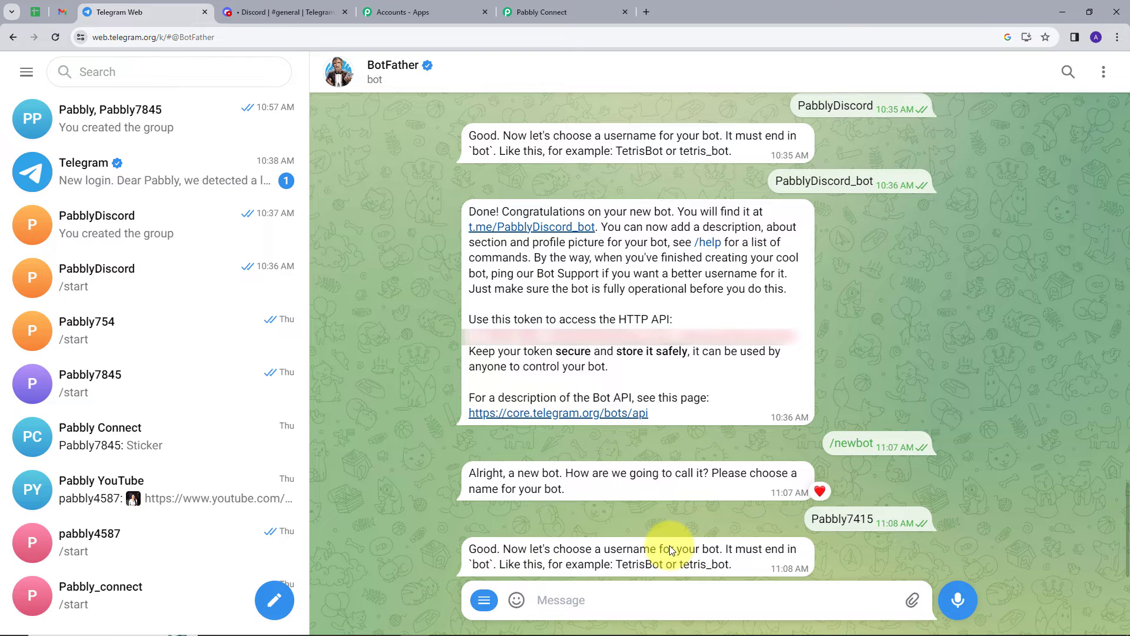
text(Pabb)
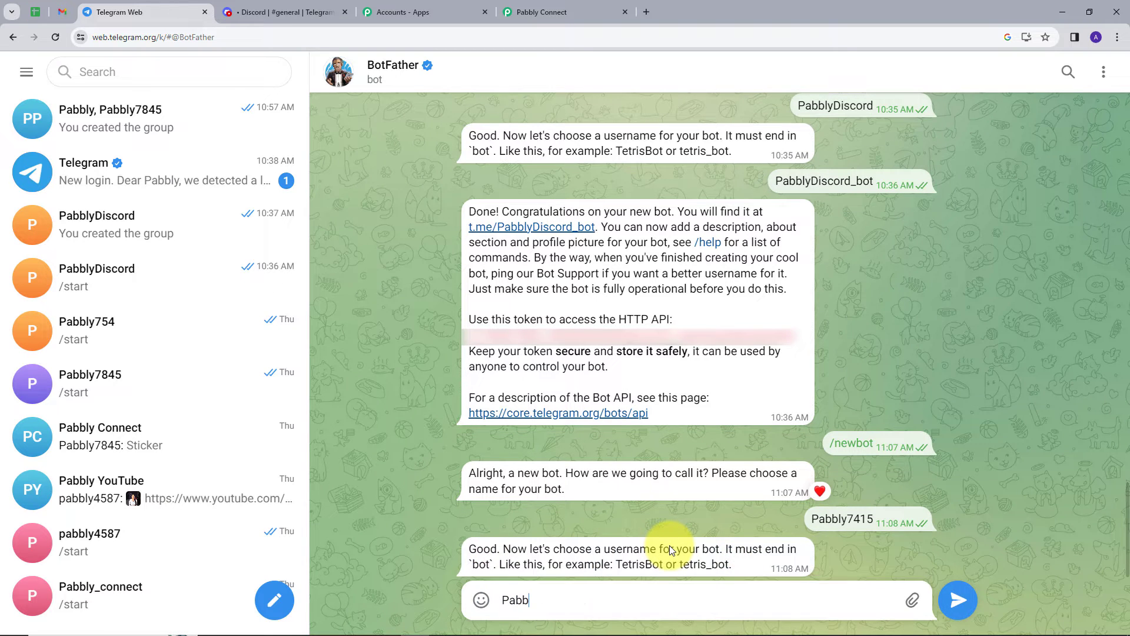
text(ly7415_bot)
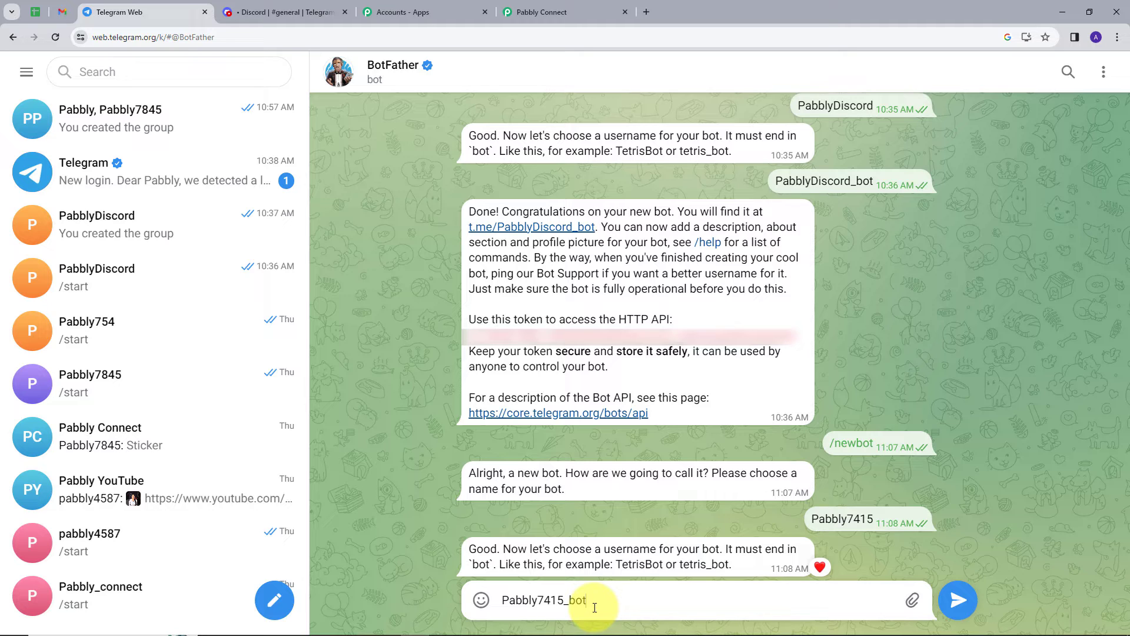
key(Return)
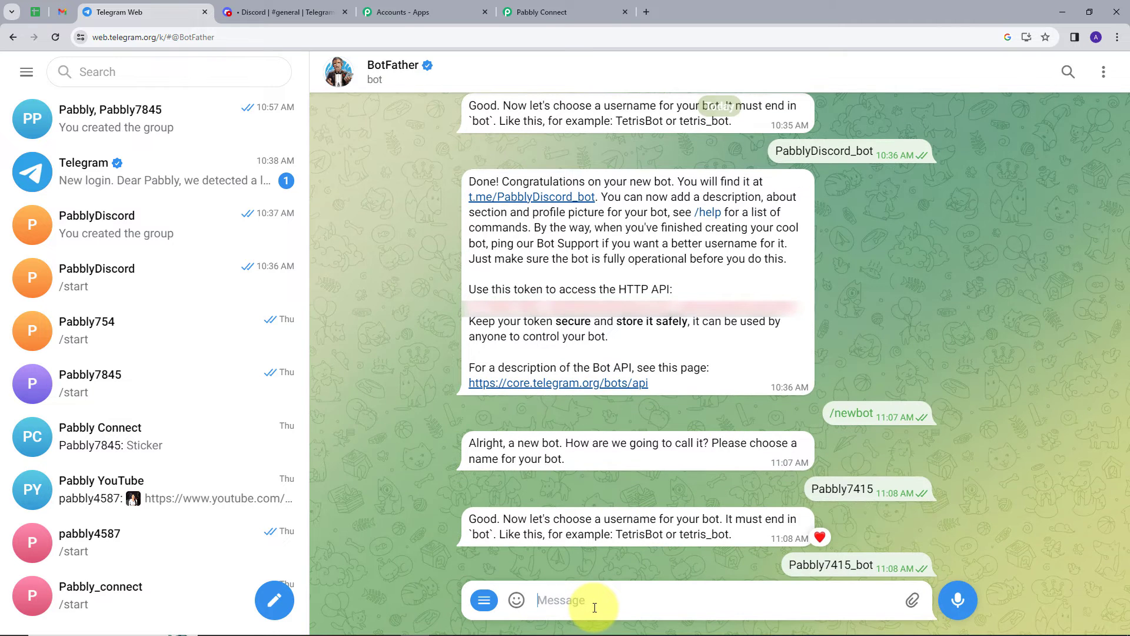
double_click(733, 371)
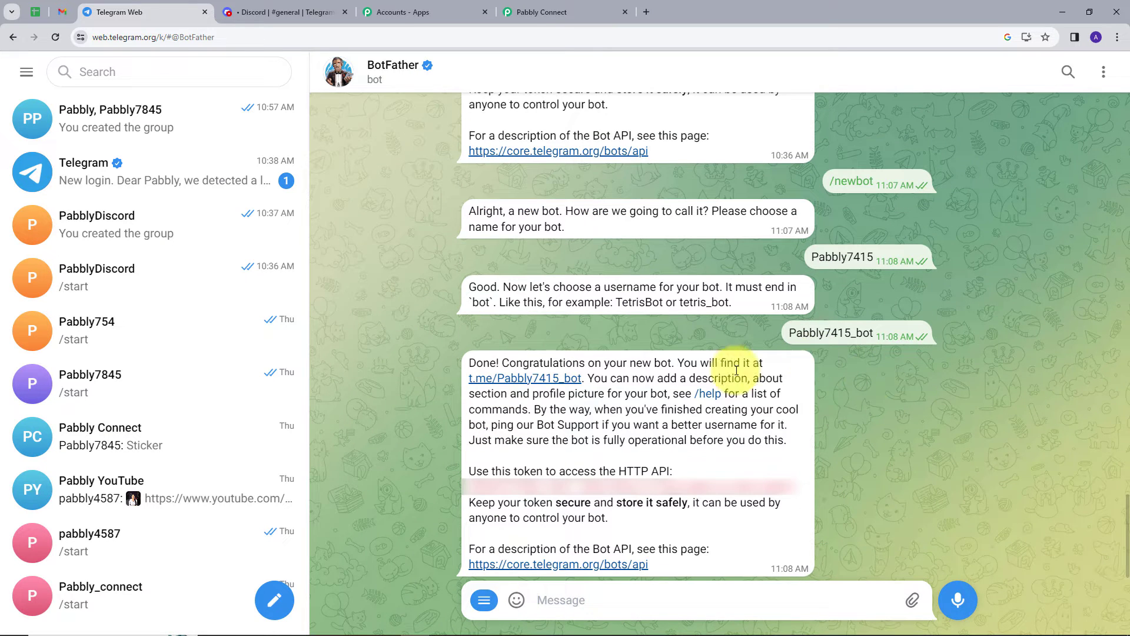
click(478, 486)
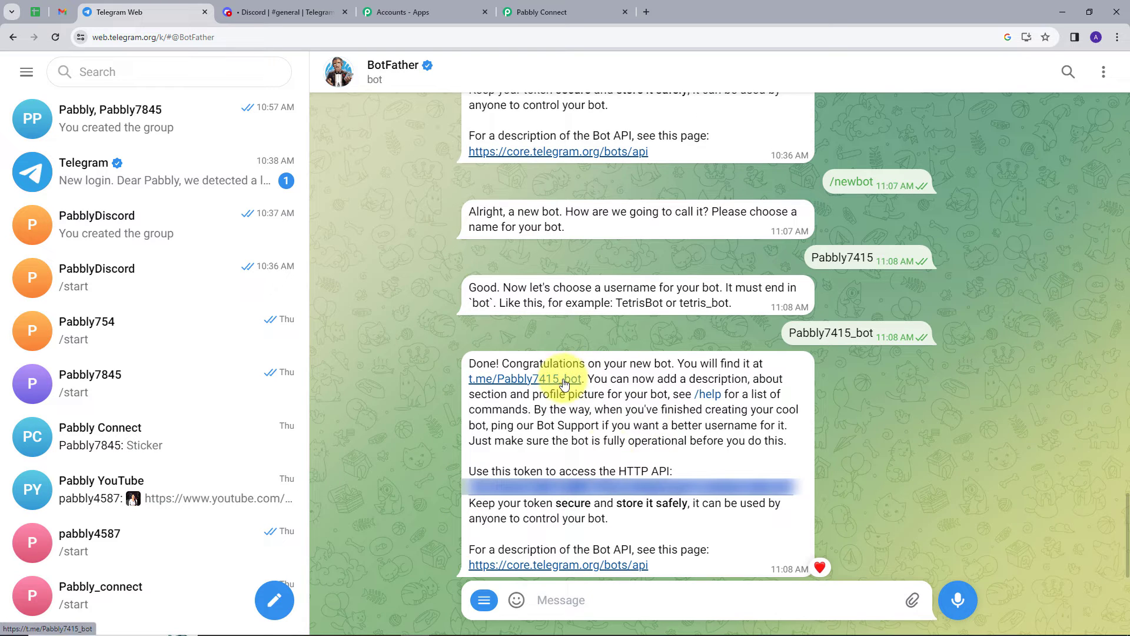
Paste the bot token into the Telegram Bot connection in Pabbly Connect and save it.
click(569, 11)
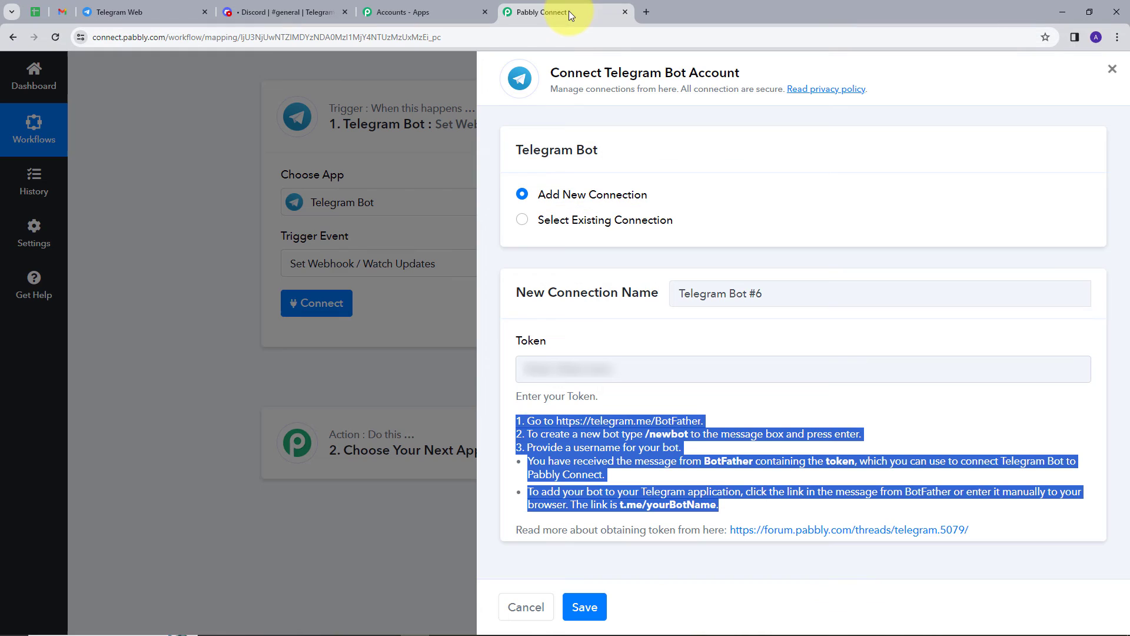
click(618, 366)
key(ctrl+v)
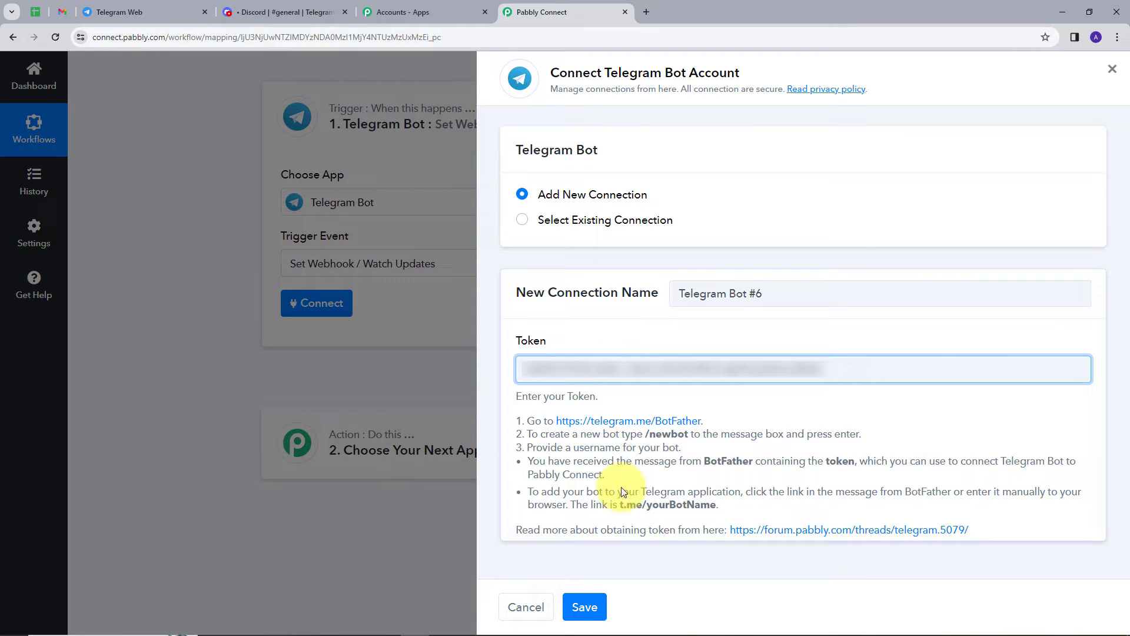
click(589, 612)
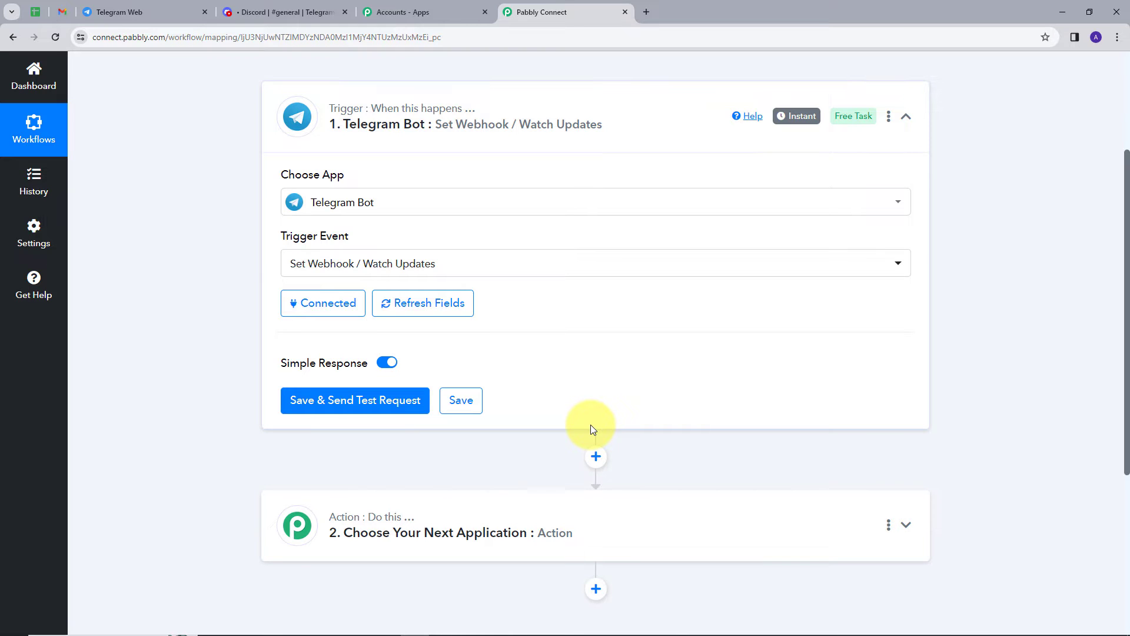
scroll(524, 235, down, 1)
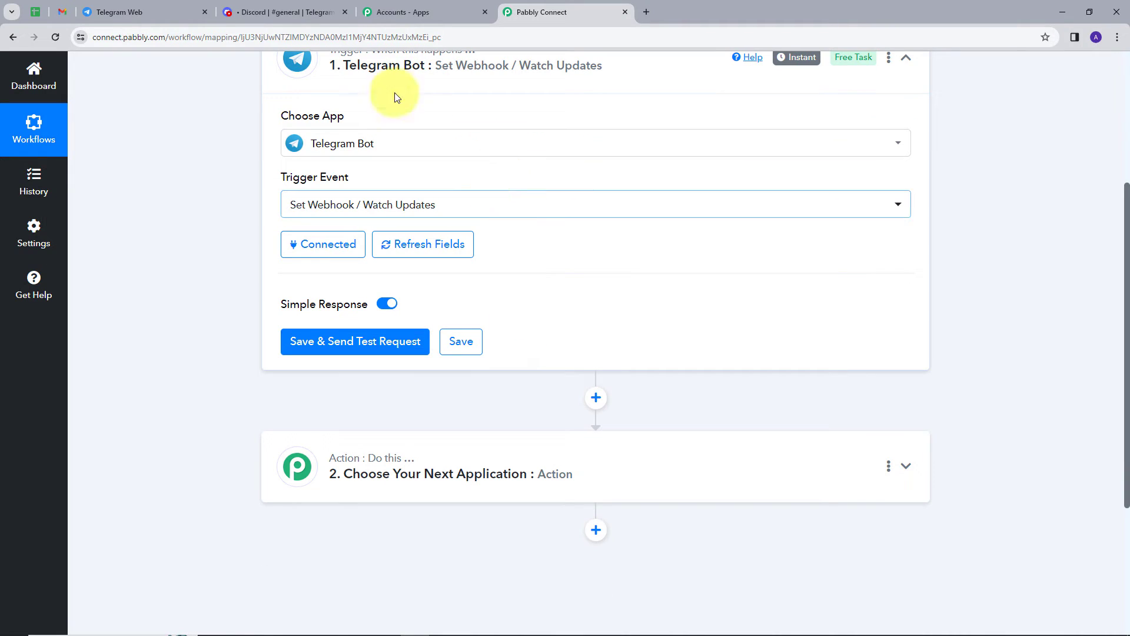
Start a chat with the Pabbly7415 bot from BotFather, then return to Pabbly Connect.
click(153, 9)
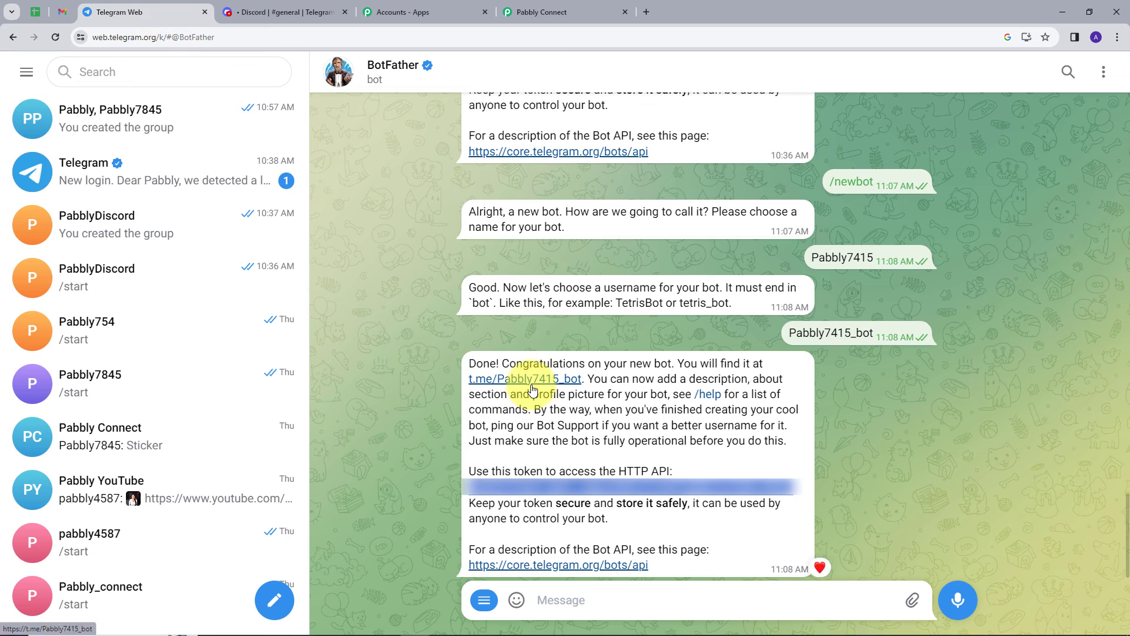
click(533, 379)
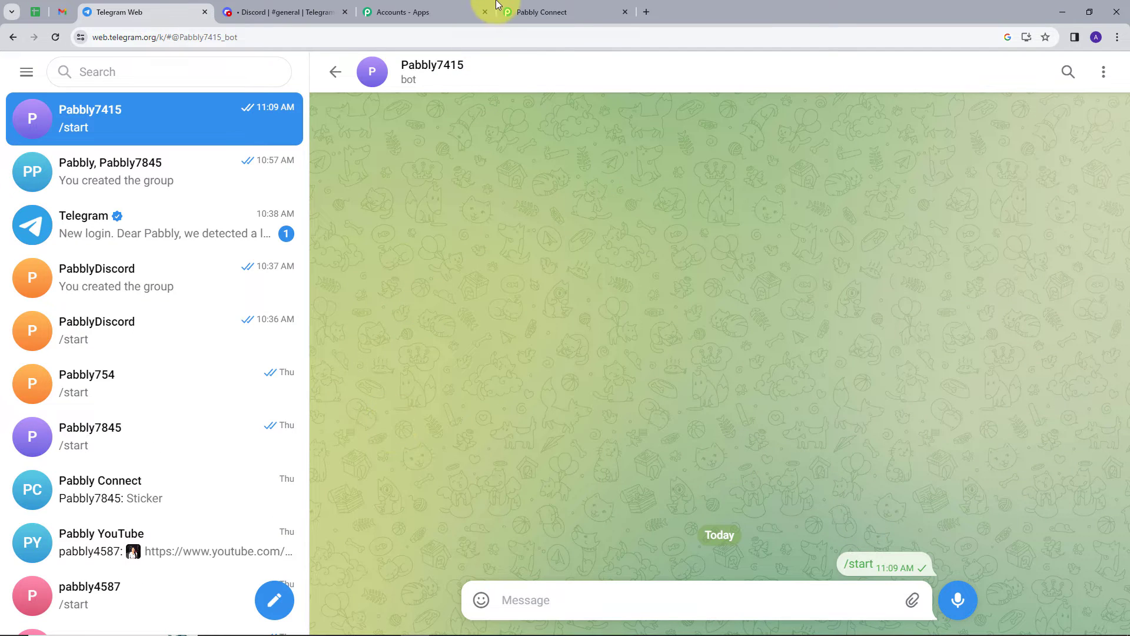
click(523, 10)
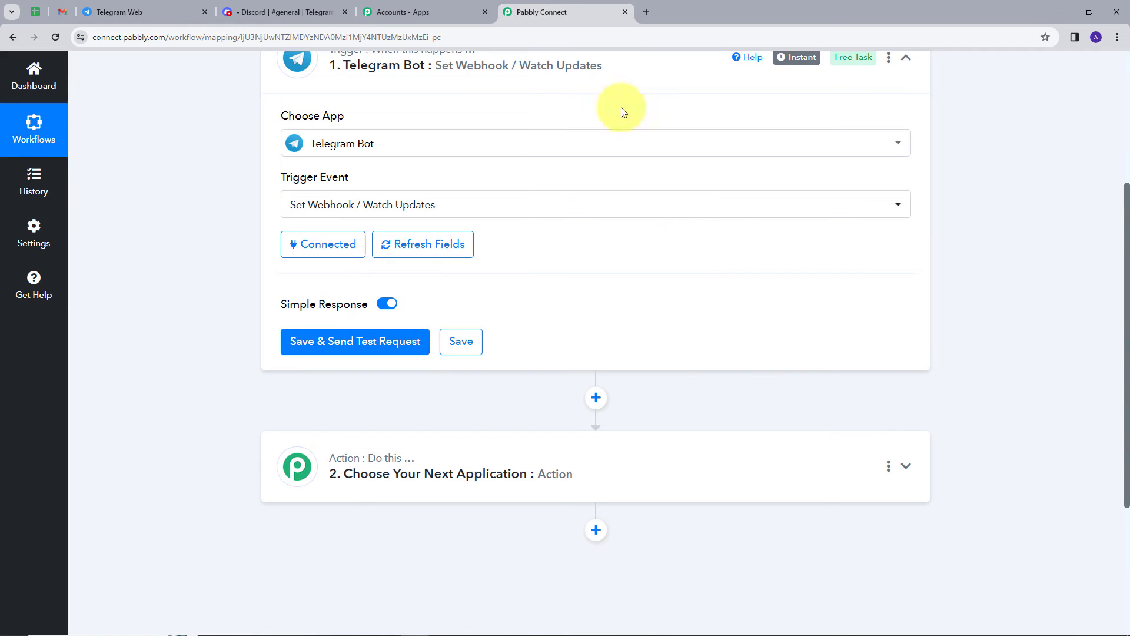
Save the trigger with Save & Send Test Request, then go back to Telegram Web.
click(375, 352)
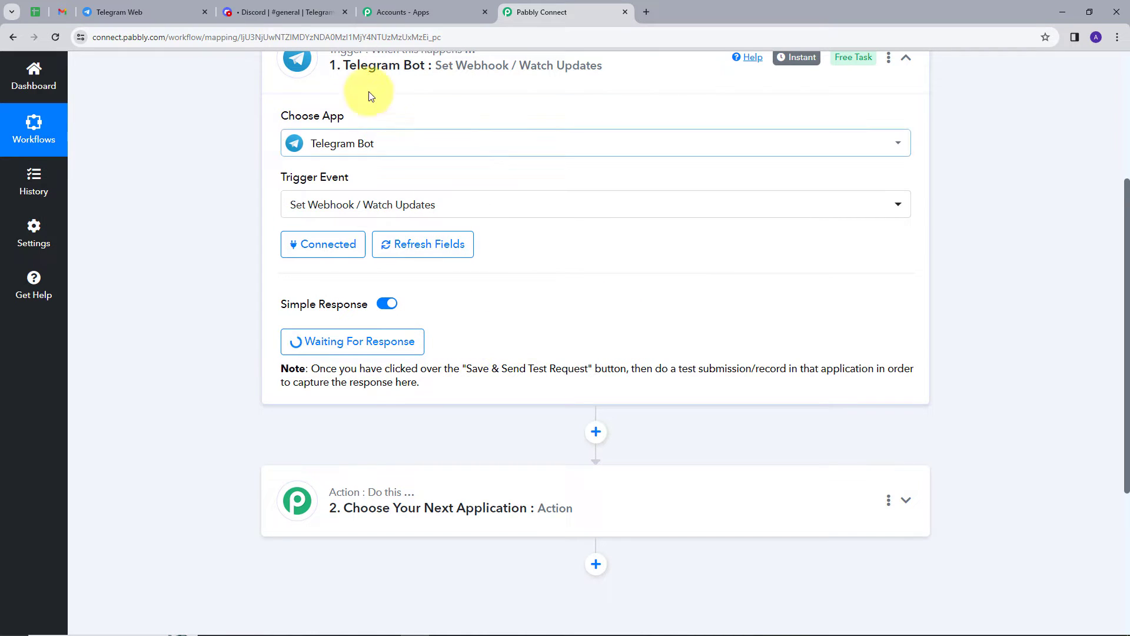
click(133, 13)
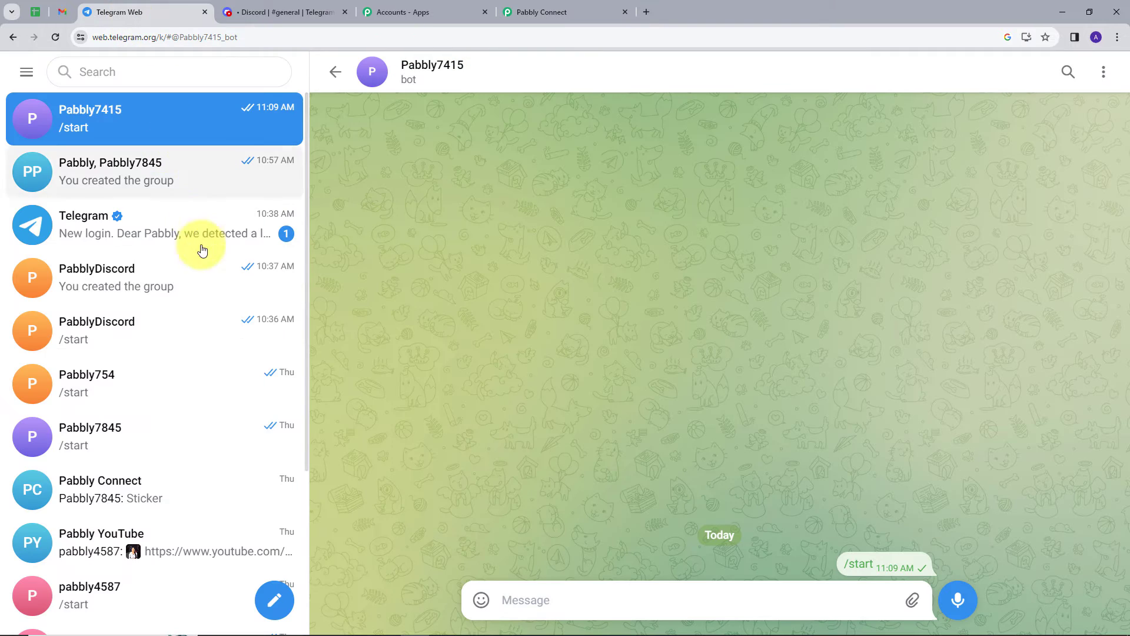
Start a new Telegram group and add a Pabbly contact and the Pabbly7845 bot as members.
click(275, 600)
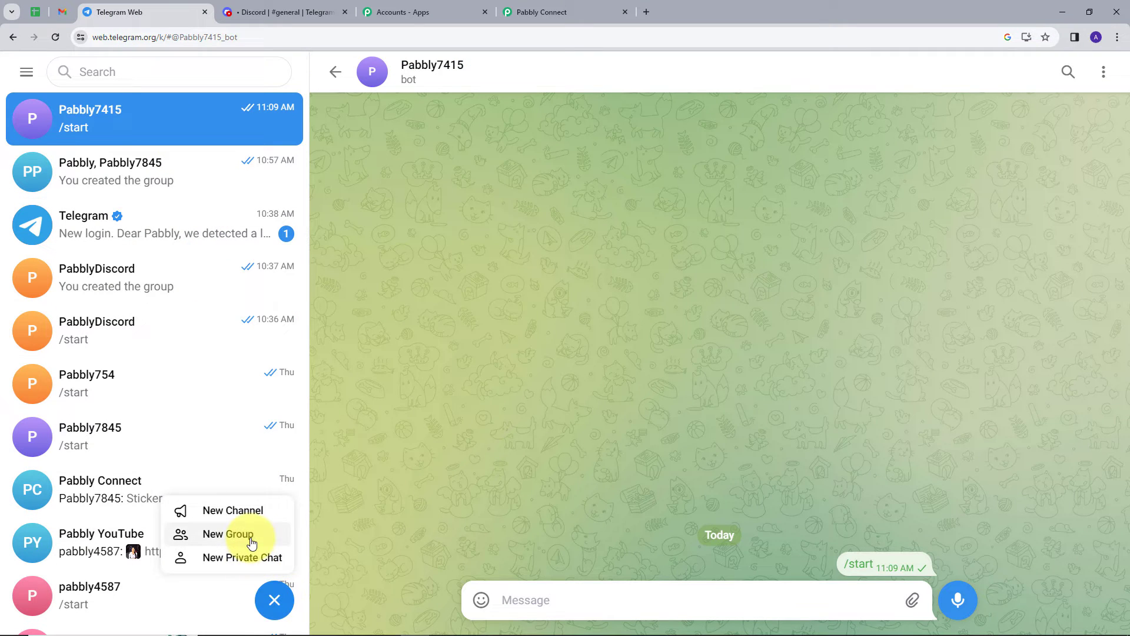
click(247, 533)
click(131, 102)
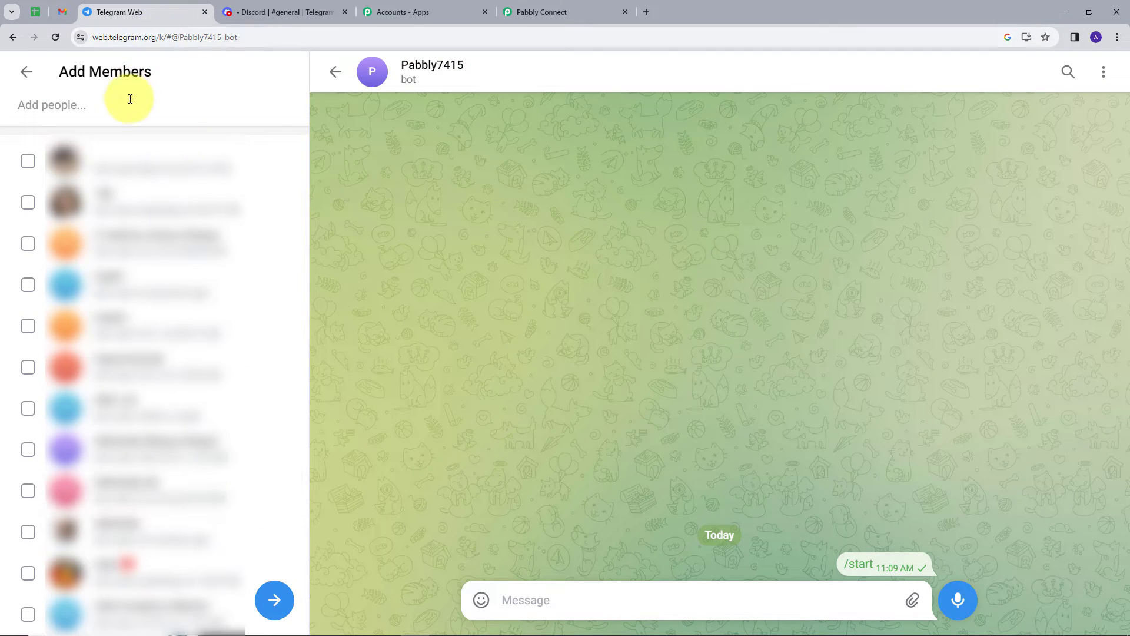
text(Pabbly)
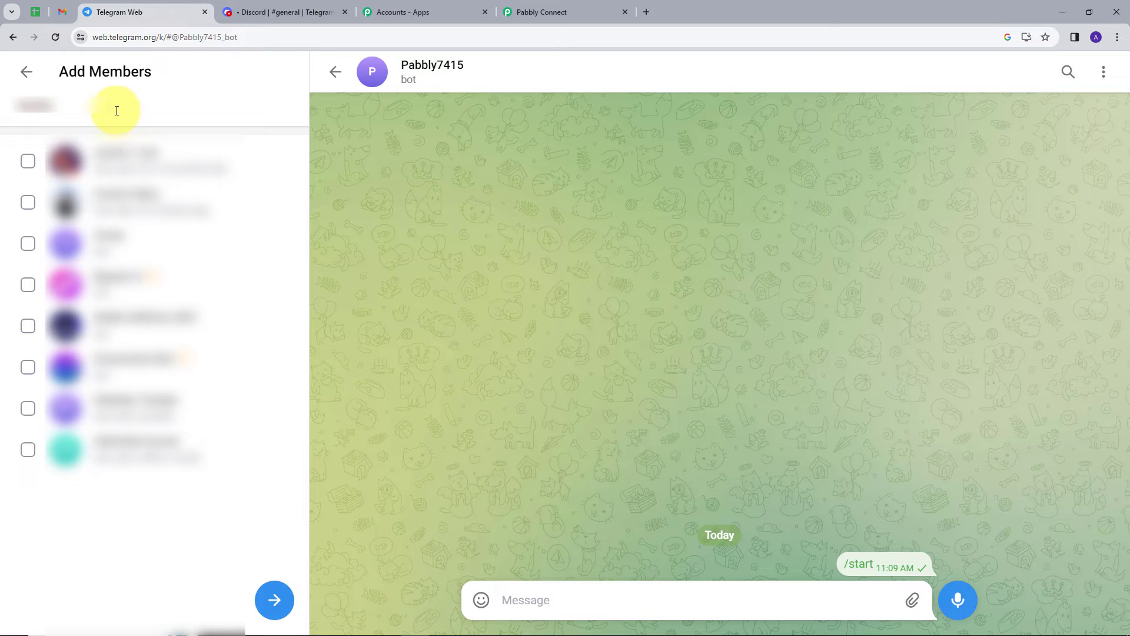
click(196, 202)
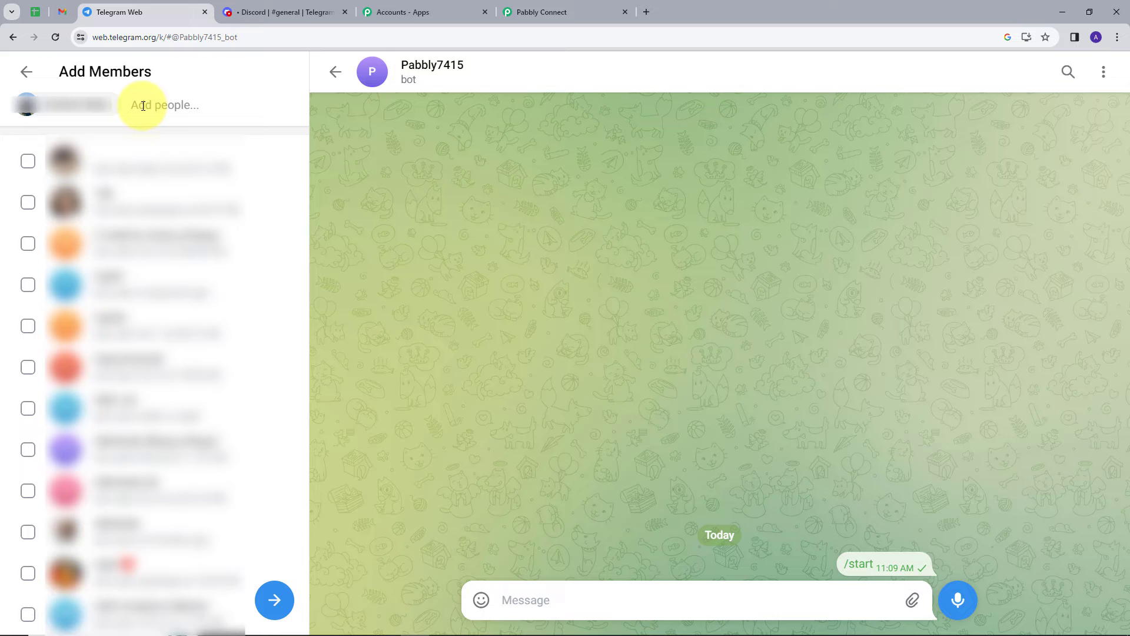
text(Pabbly)
click(143, 106)
text(pabbly7415)
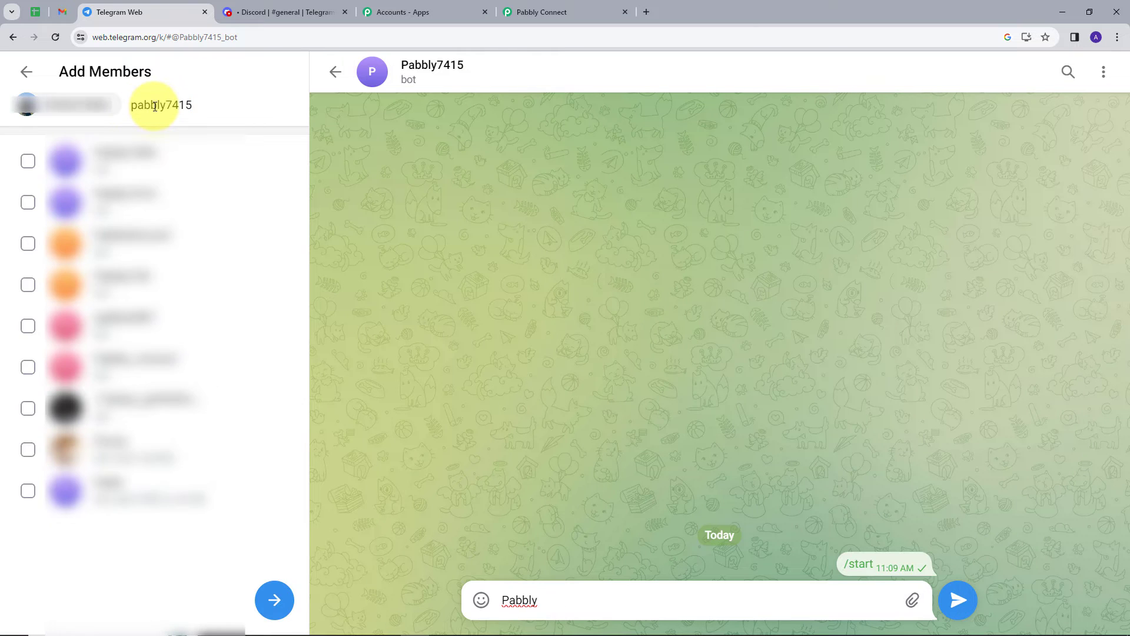
click(27, 161)
Name the group TelegramDiscord and create it.
click(275, 599)
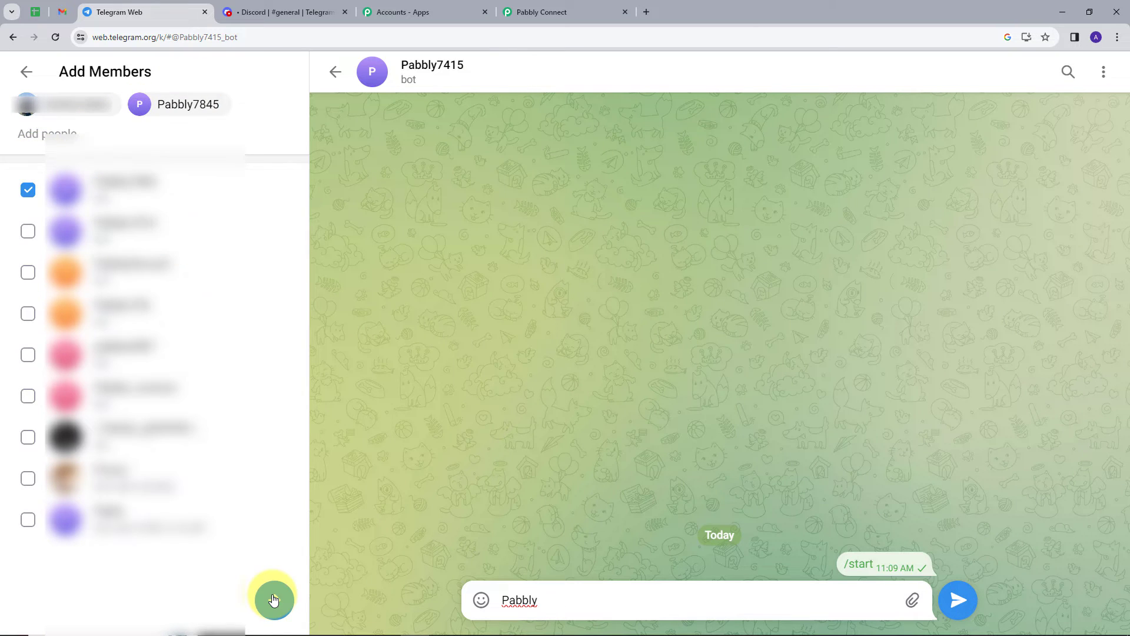
click(87, 241)
text(TelegramDiscord)
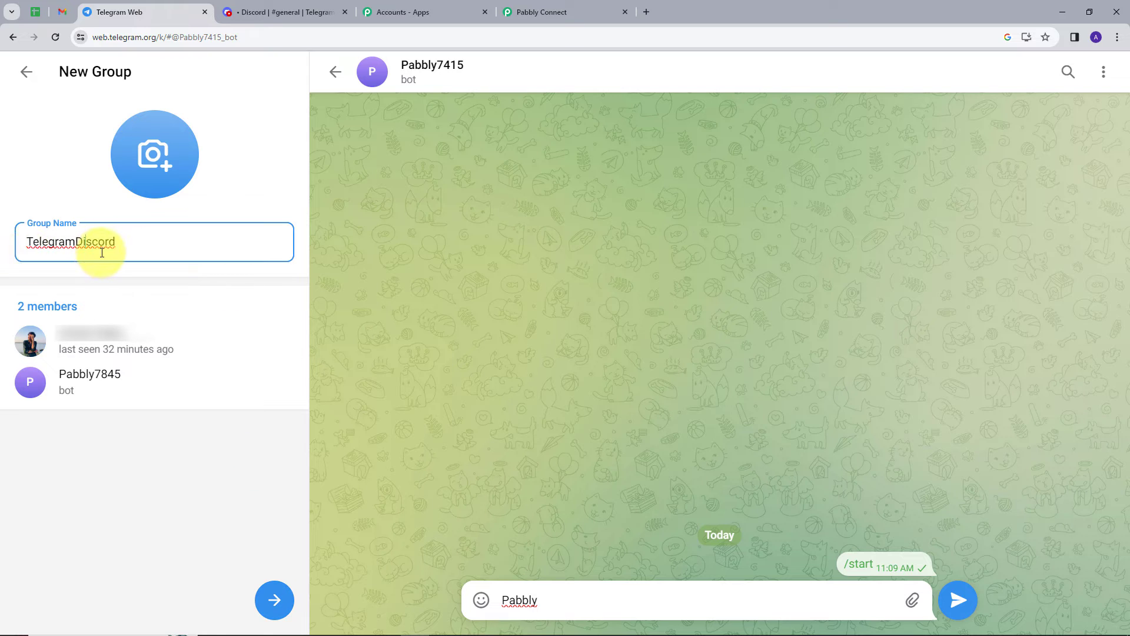
click(274, 600)
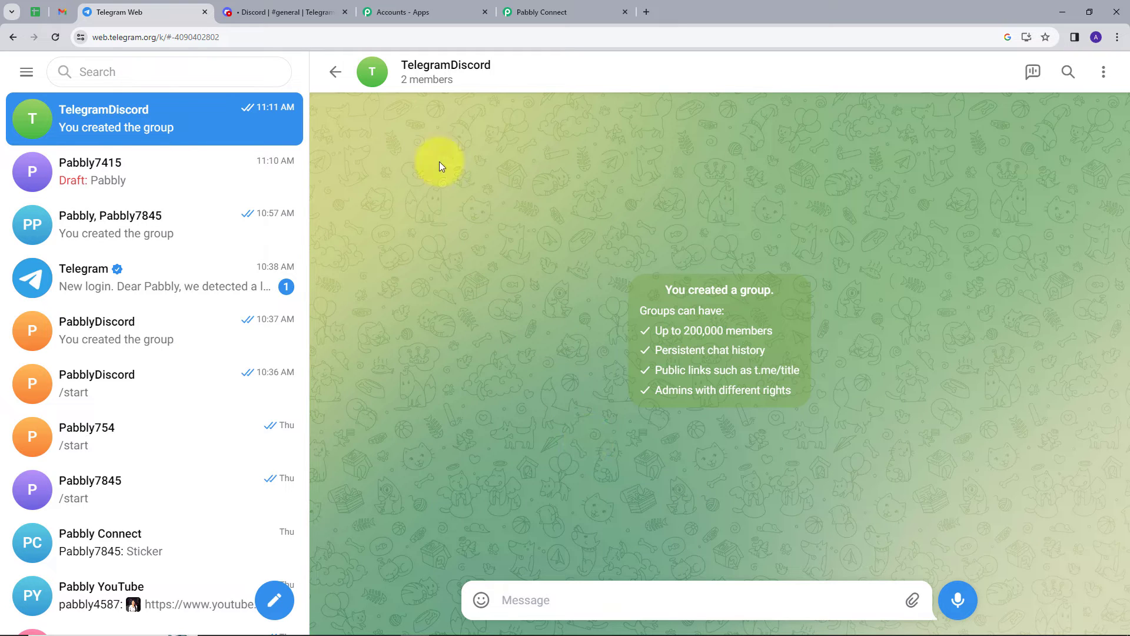
Check the group's members, then send 'Hello Team, This is a testing message Regards.' to TelegramDiscord.
click(412, 68)
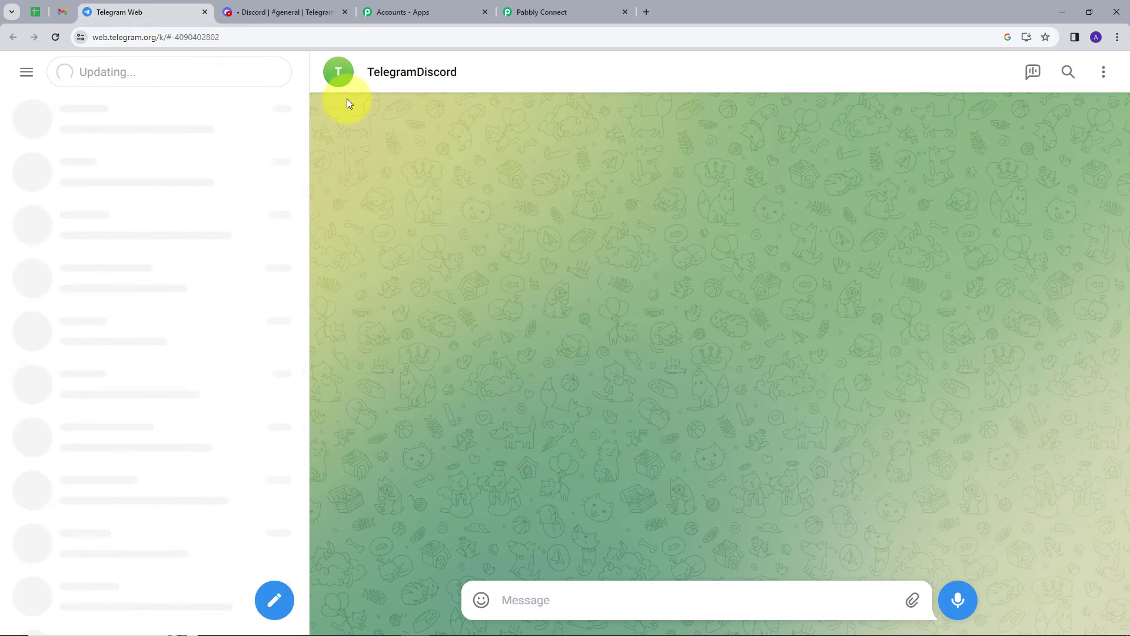
click(395, 79)
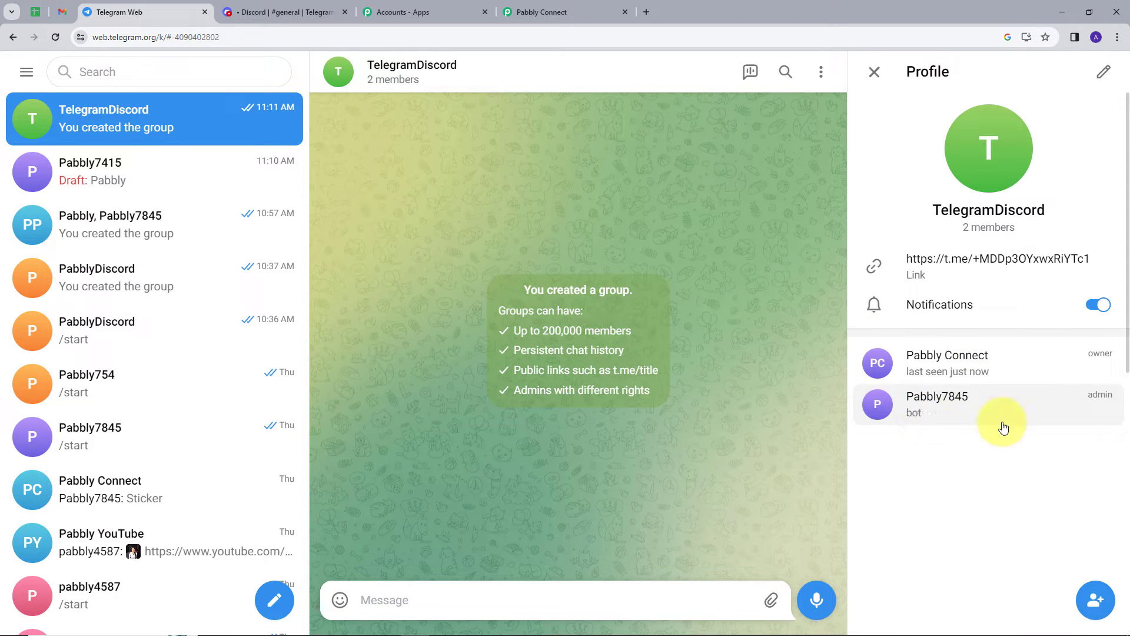
click(873, 72)
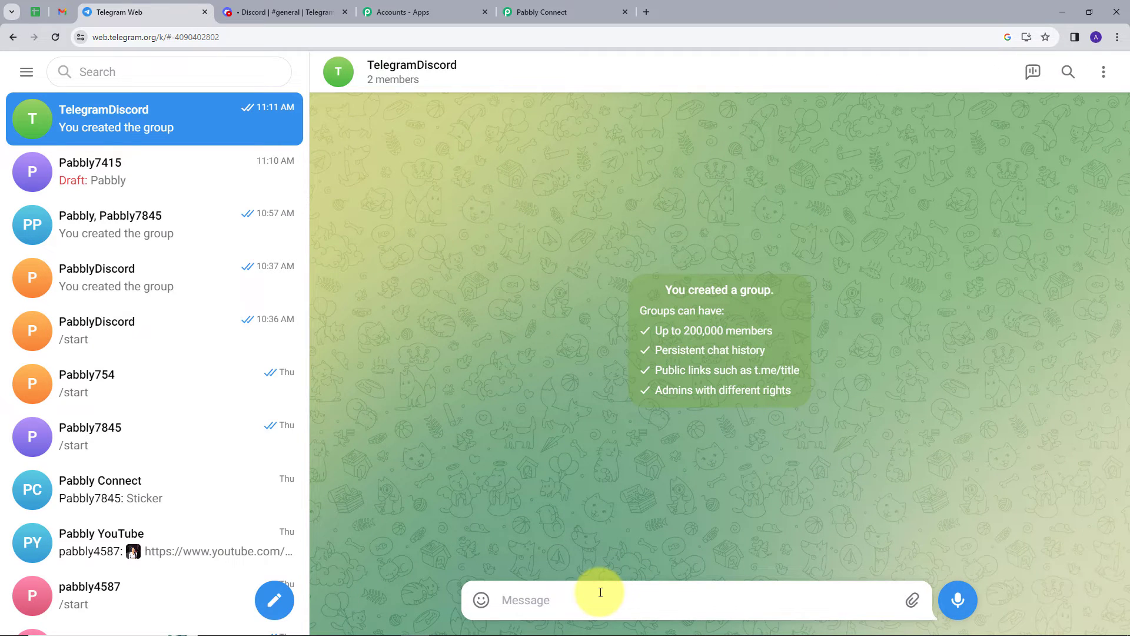
text(Hello Team, This is a testing message Regards.)
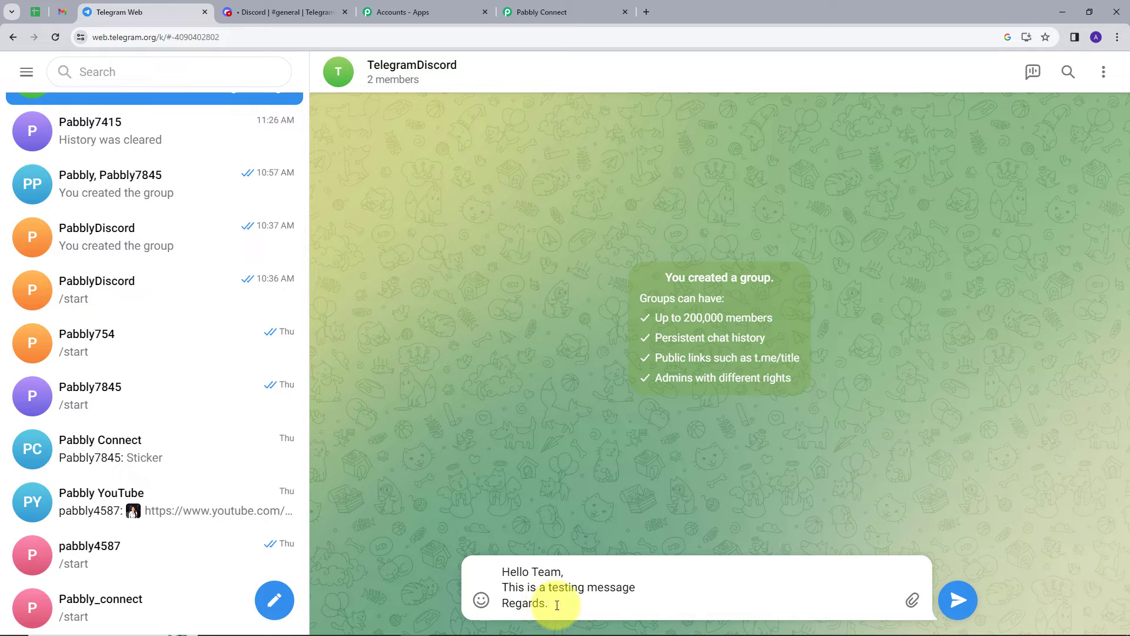
click(960, 600)
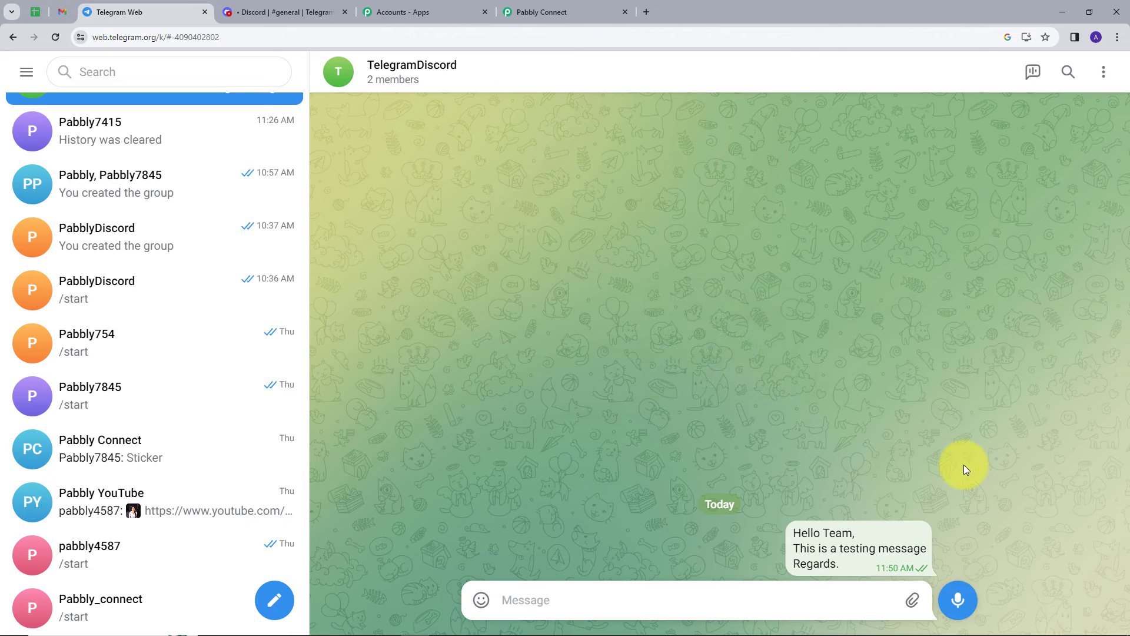
Review the TelegramDiscord group message in the response, enlarging Message Text to show 'Hello Team, This is a testing message Regards.'.
click(571, 8)
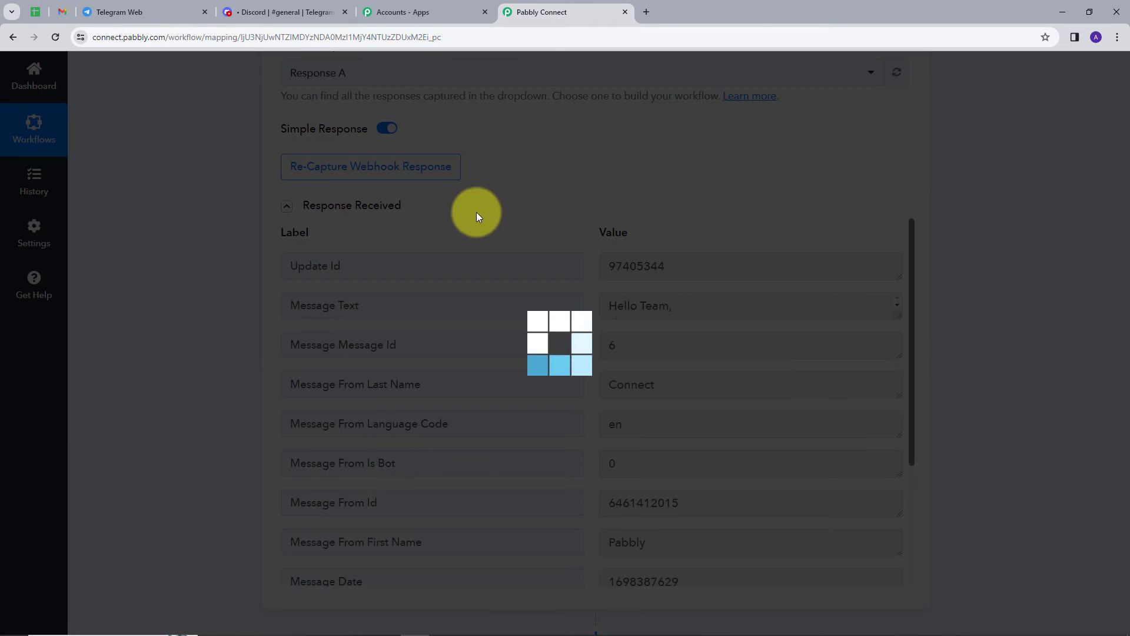
scroll(642, 194, down, 1)
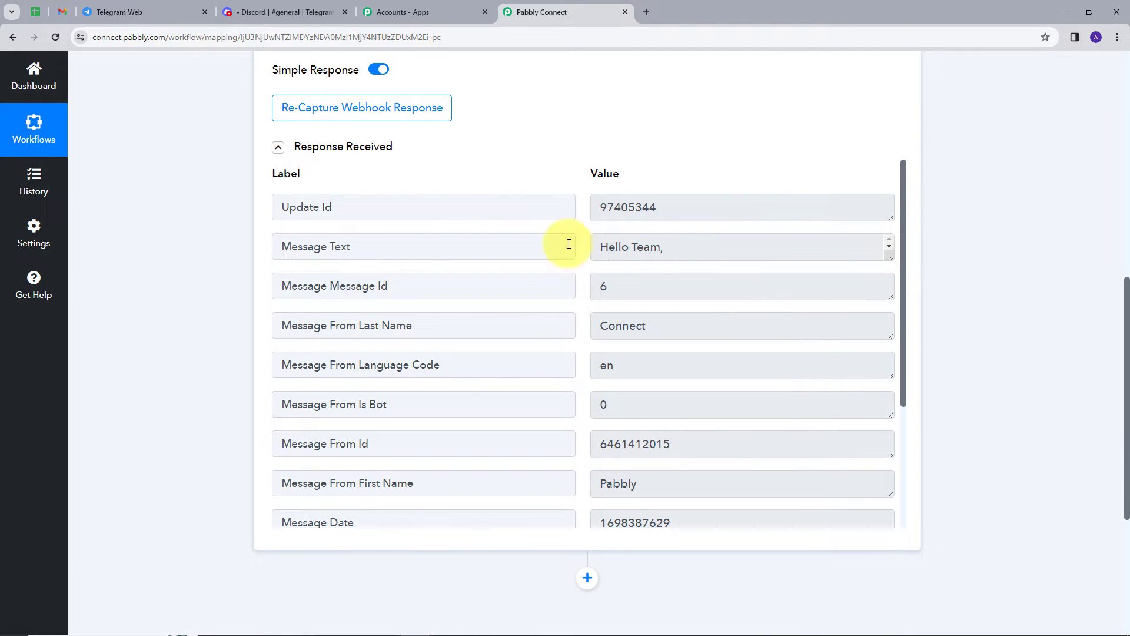
scroll(789, 243, down, 3)
scroll(694, 266, up, 1)
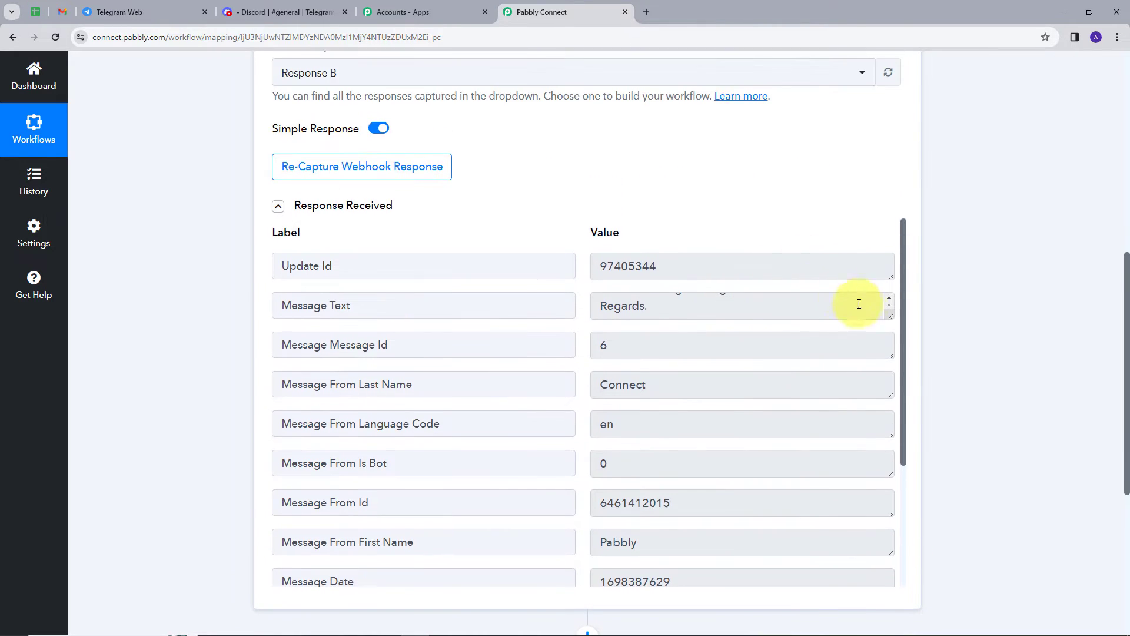
drag(889, 316, 889, 364)
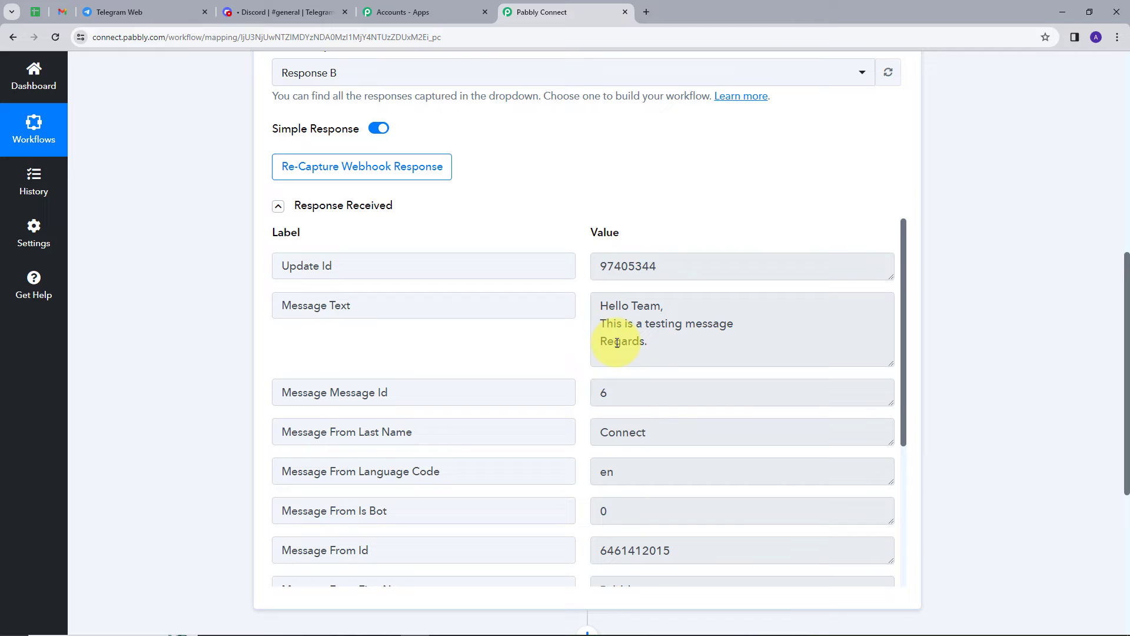
scroll(801, 327, down, 5)
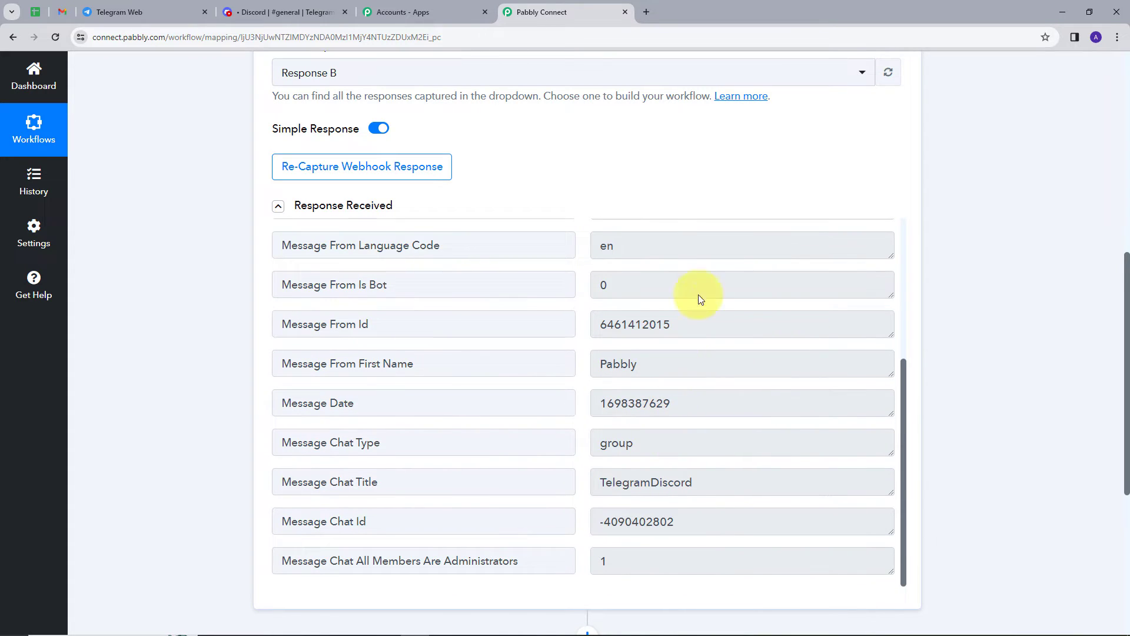
scroll(692, 368, up, 1)
scroll(692, 368, up, 4)
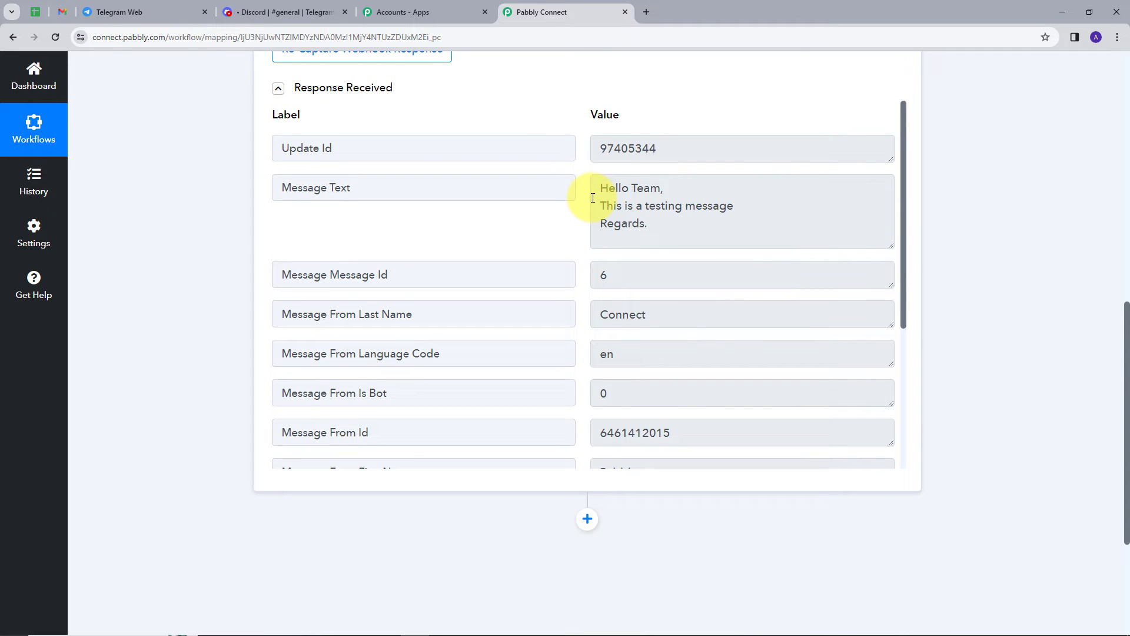
scroll(593, 200, down, 2)
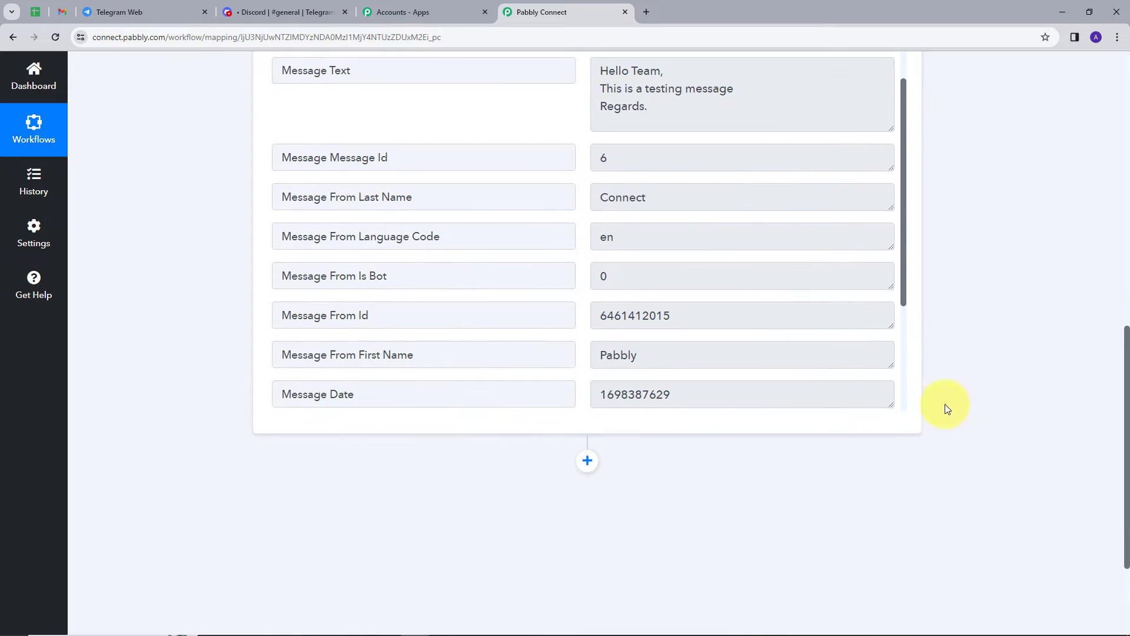
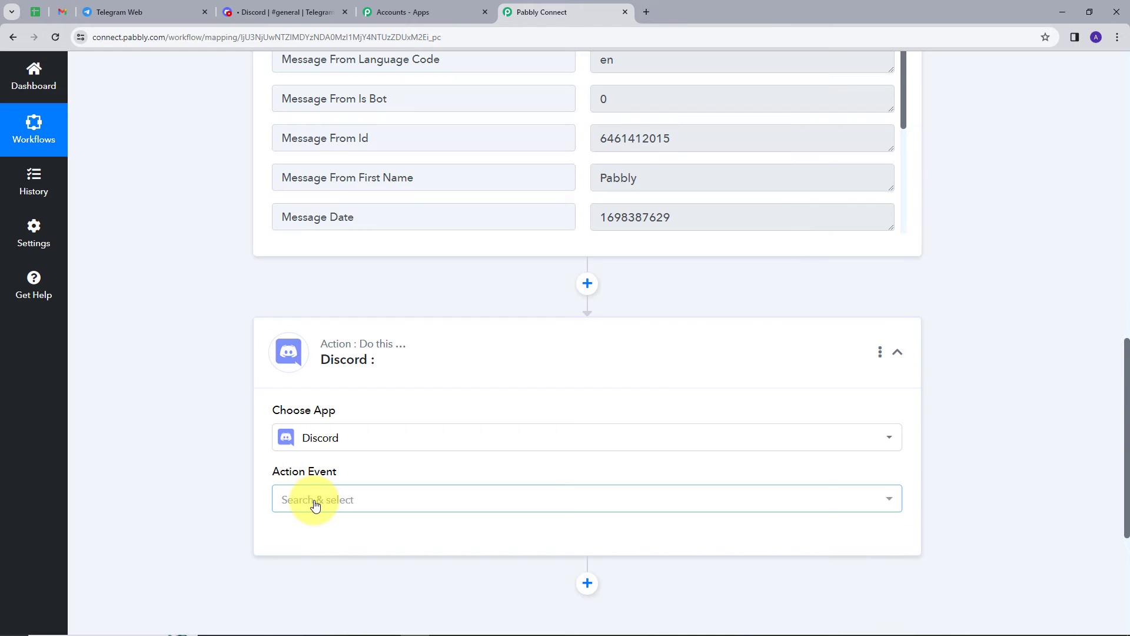
Scroll down to the new Discord action step below the Telegram bot trigger.
scroll(412, 412, down, 2)
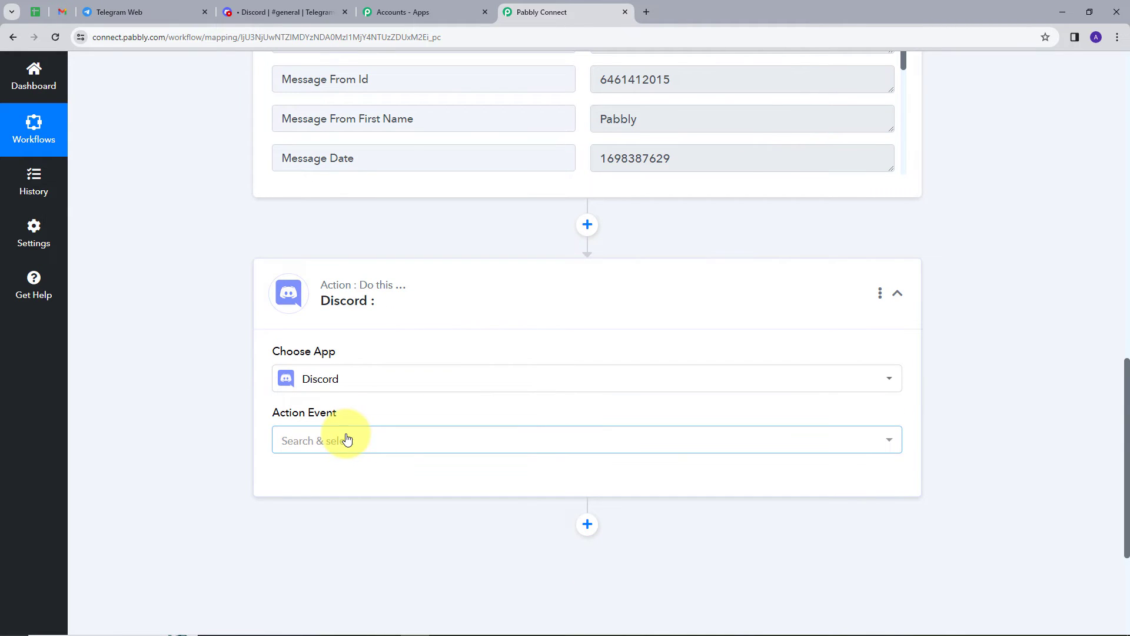
Set the Discord action event to Send Channel Message (HTML), connect it, then go to Discord.
click(361, 439)
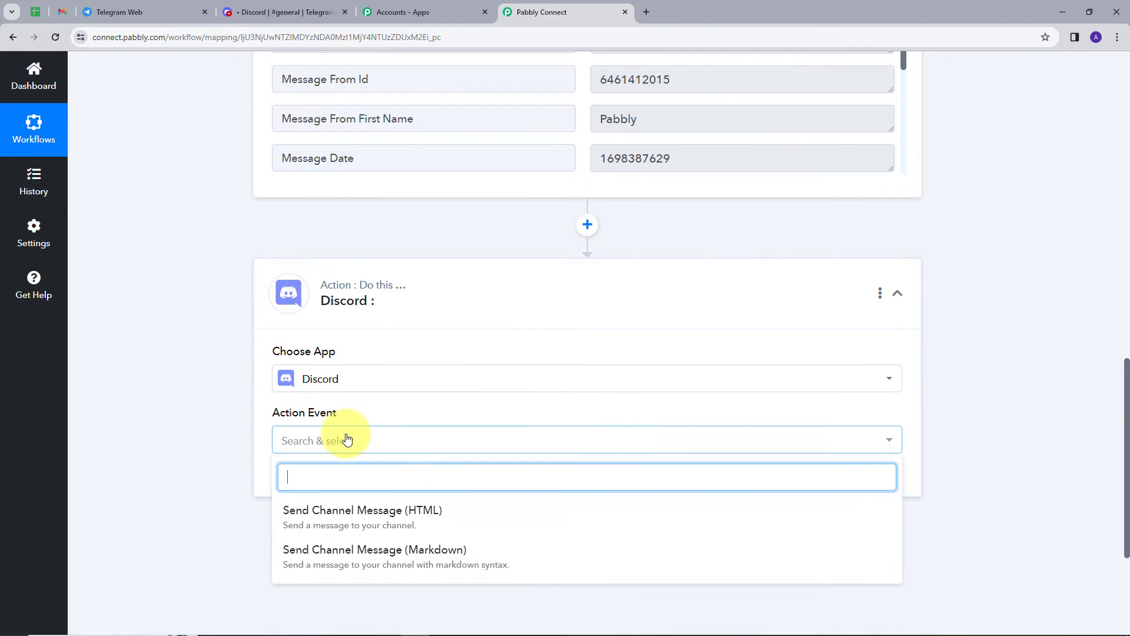
click(384, 523)
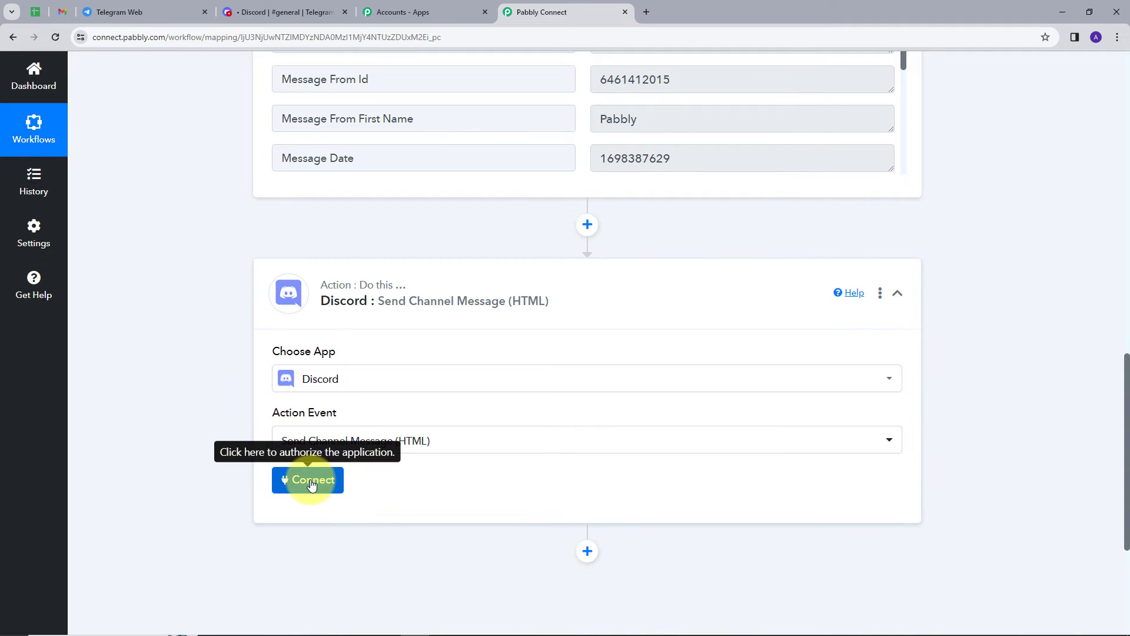
click(312, 484)
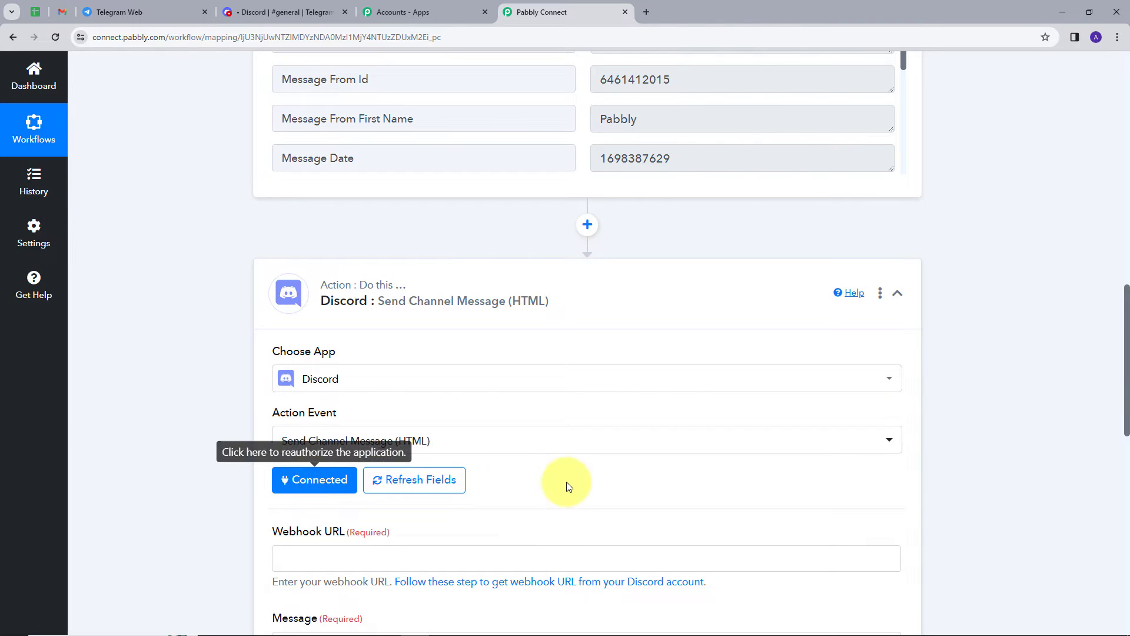
scroll(273, 358, down, 3)
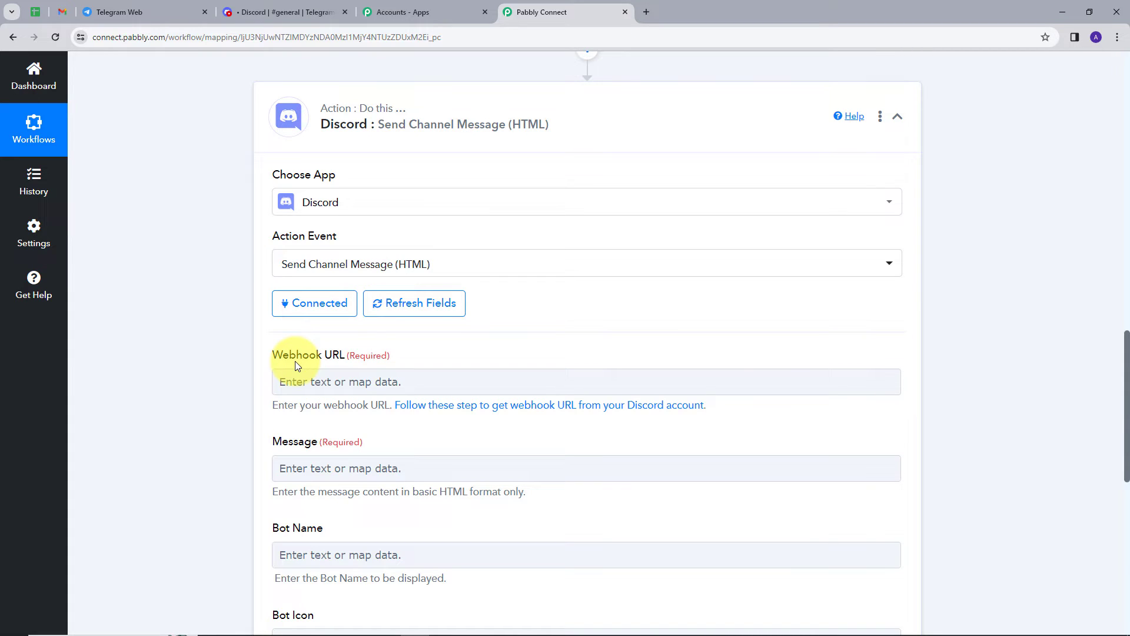
click(271, 13)
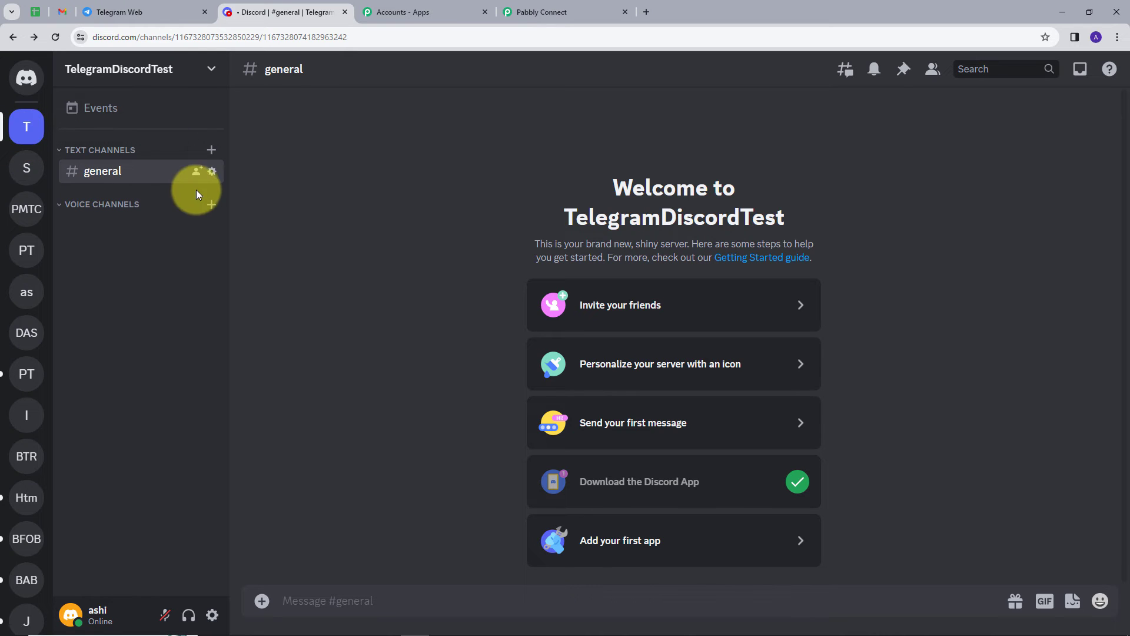
Create a new webhook from the #general channel's Integrations > Webhooks settings.
click(213, 172)
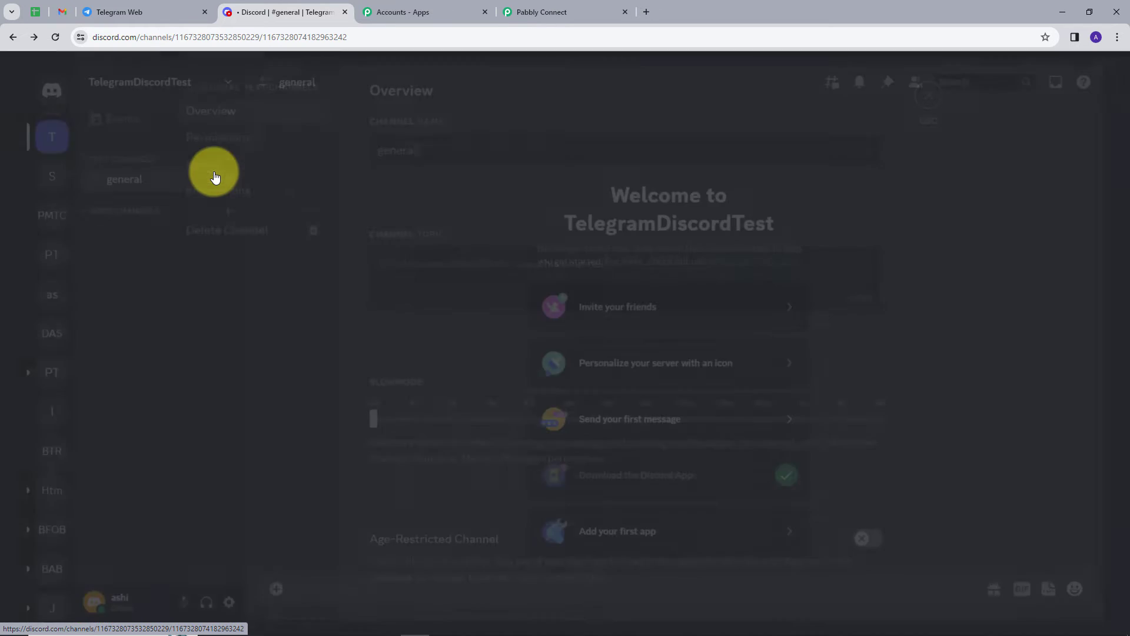
click(222, 198)
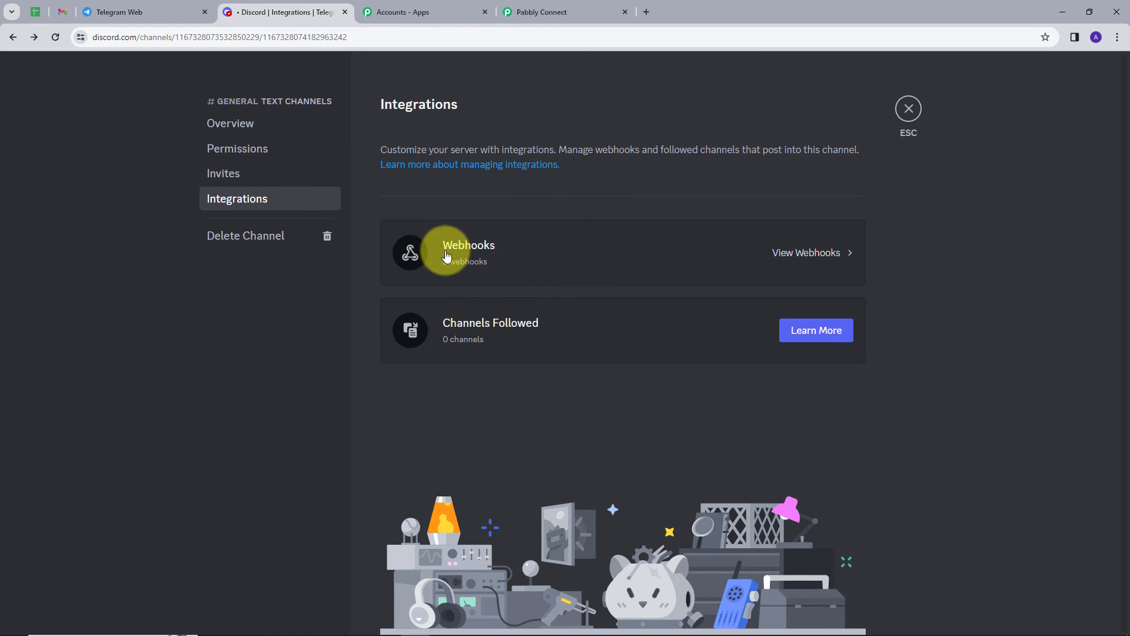
click(592, 255)
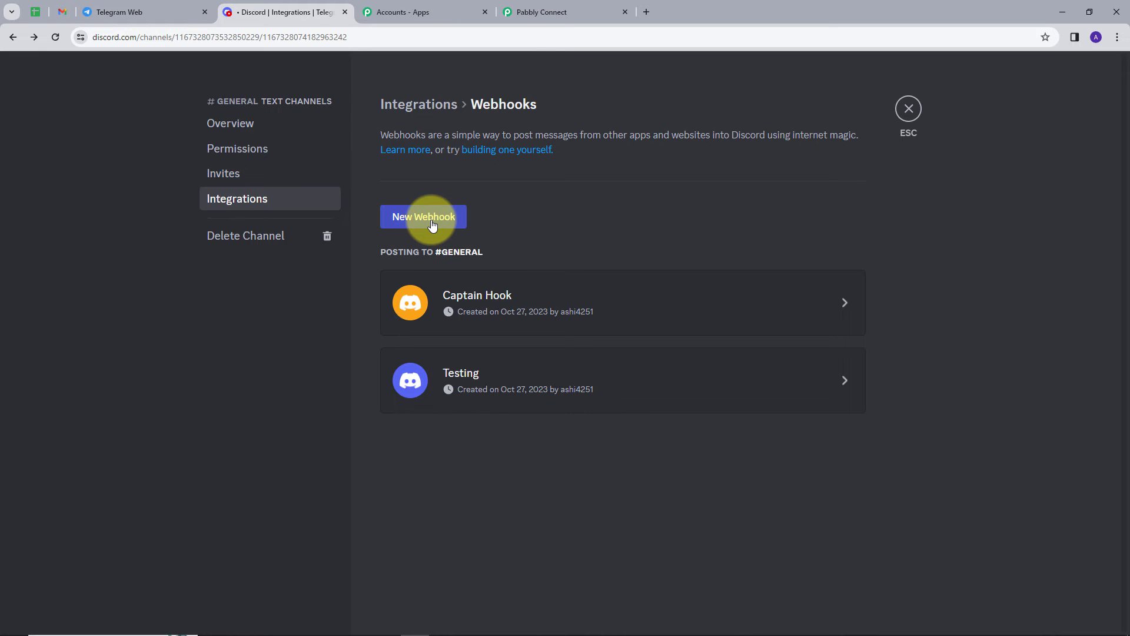
click(433, 225)
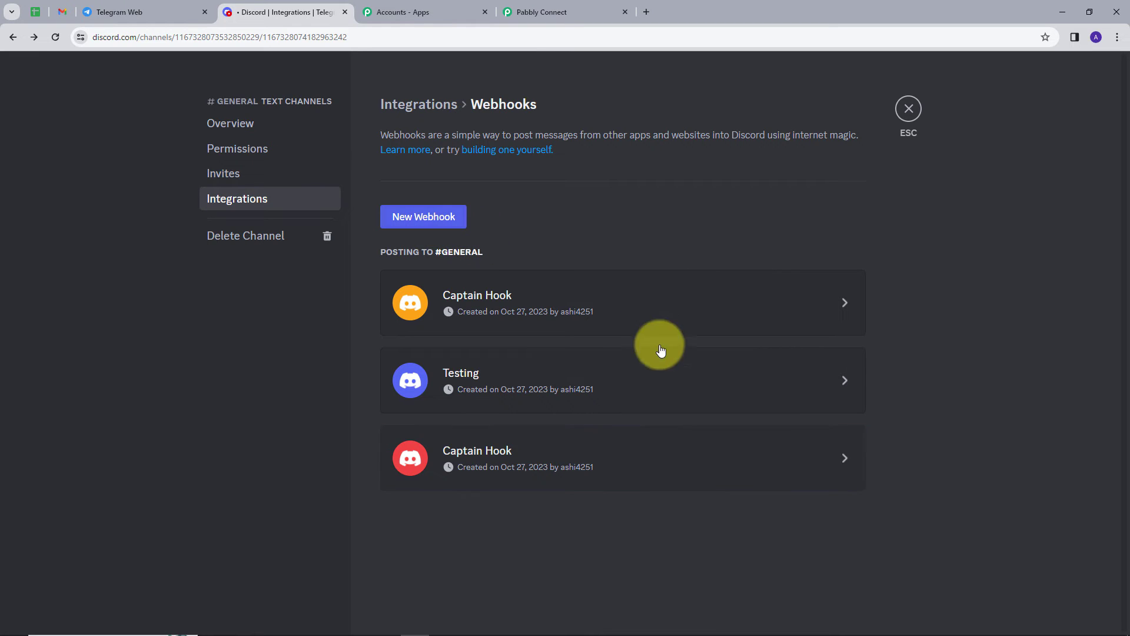
Rename the webhook to 'Demo', save it, and copy its webhook URL.
click(529, 452)
drag(566, 542, 495, 541)
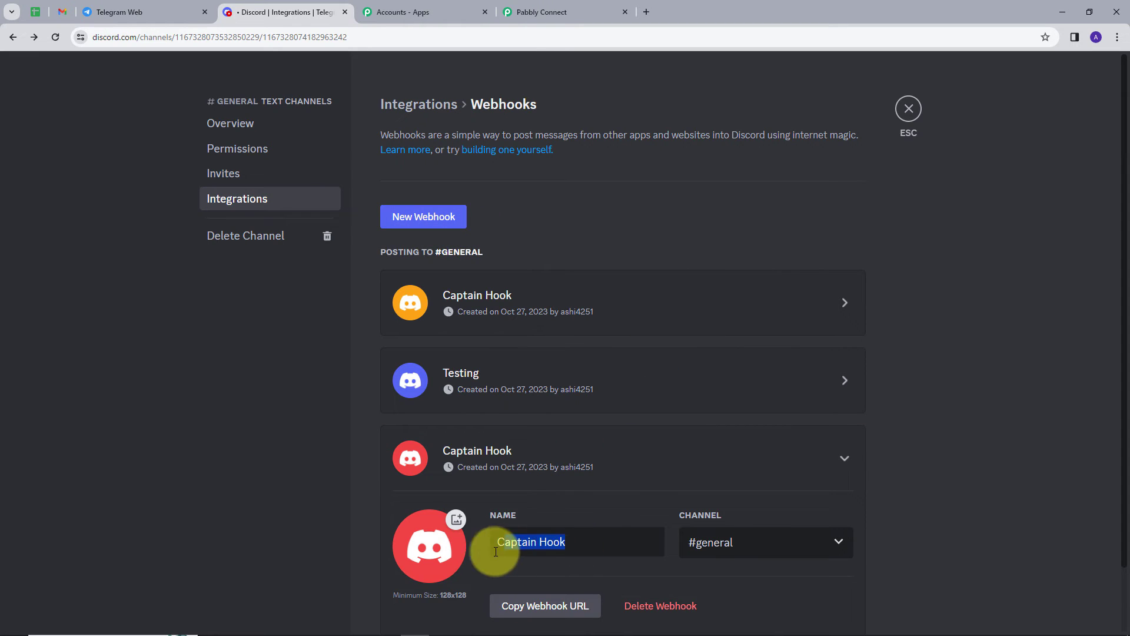
text(Demo)
scroll(647, 529, down, 1)
click(824, 595)
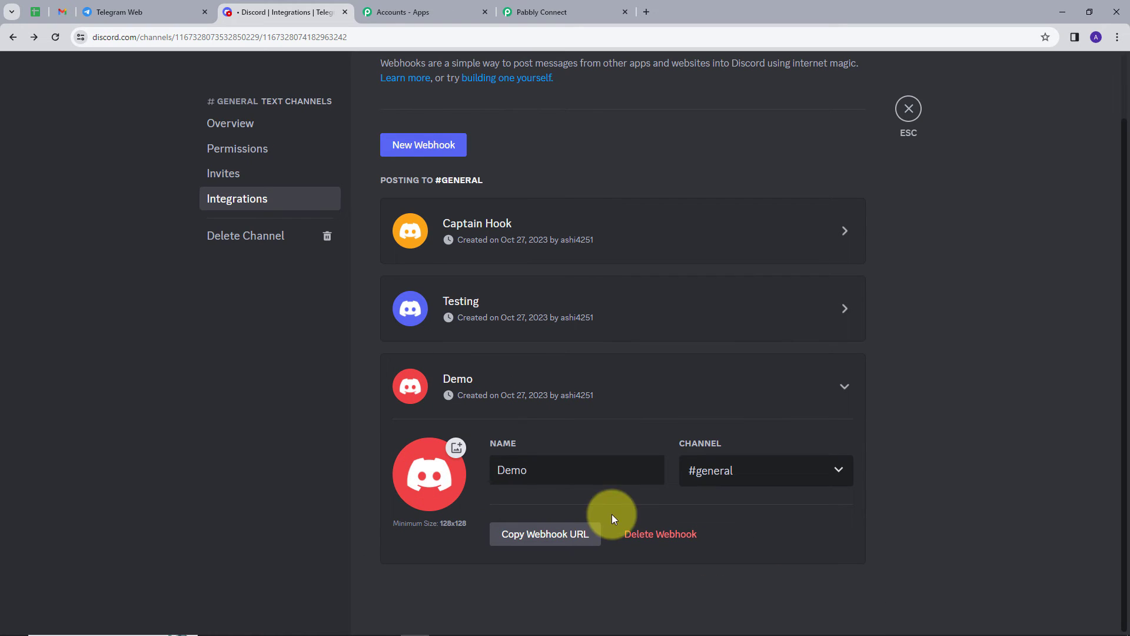
click(554, 539)
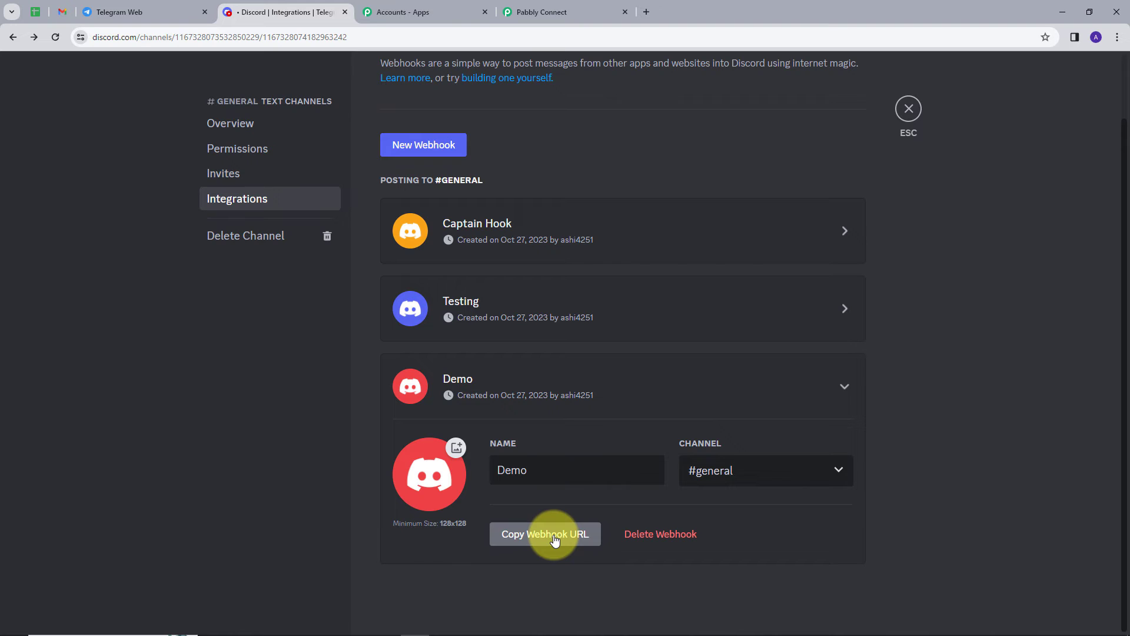
click(557, 17)
Paste the copied Discord webhook URL into the Webhook URL field.
click(409, 385)
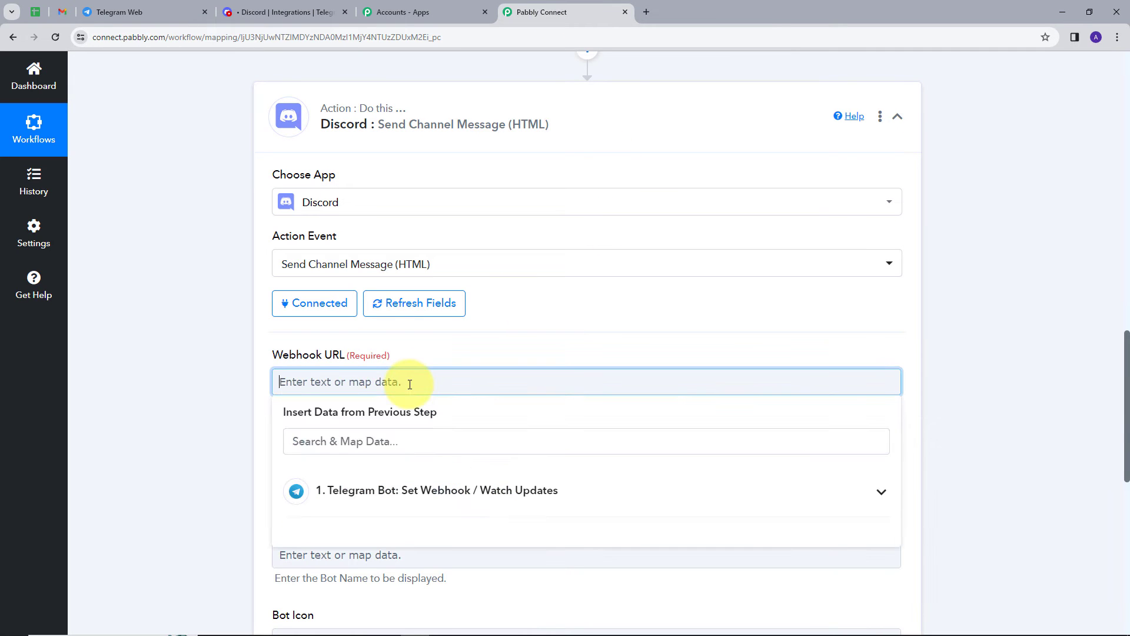
key(ctrl+v)
click(500, 336)
scroll(500, 336, down, 1)
scroll(437, 400, down, 1)
Map the Telegram Bot step's Message Text into the Discord Message field.
click(355, 364)
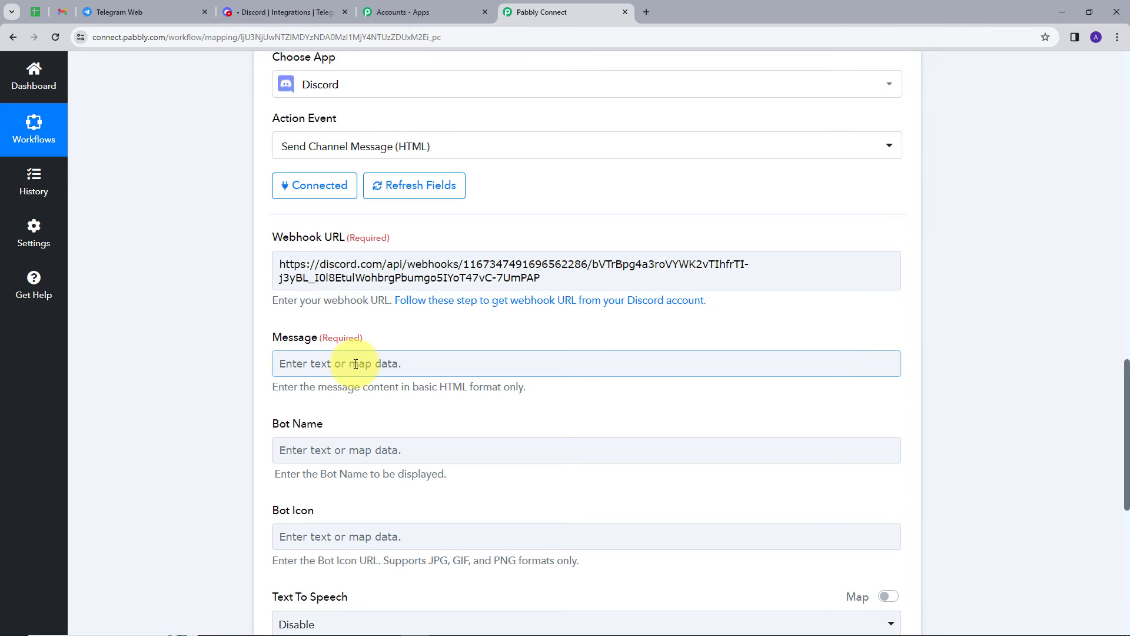
click(436, 364)
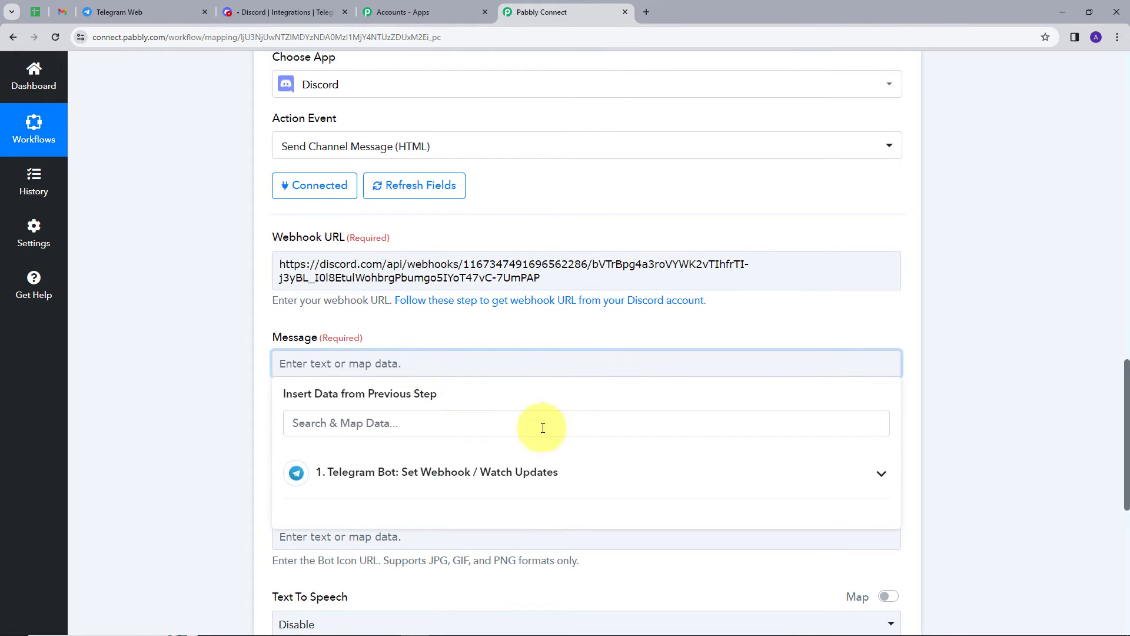
click(471, 474)
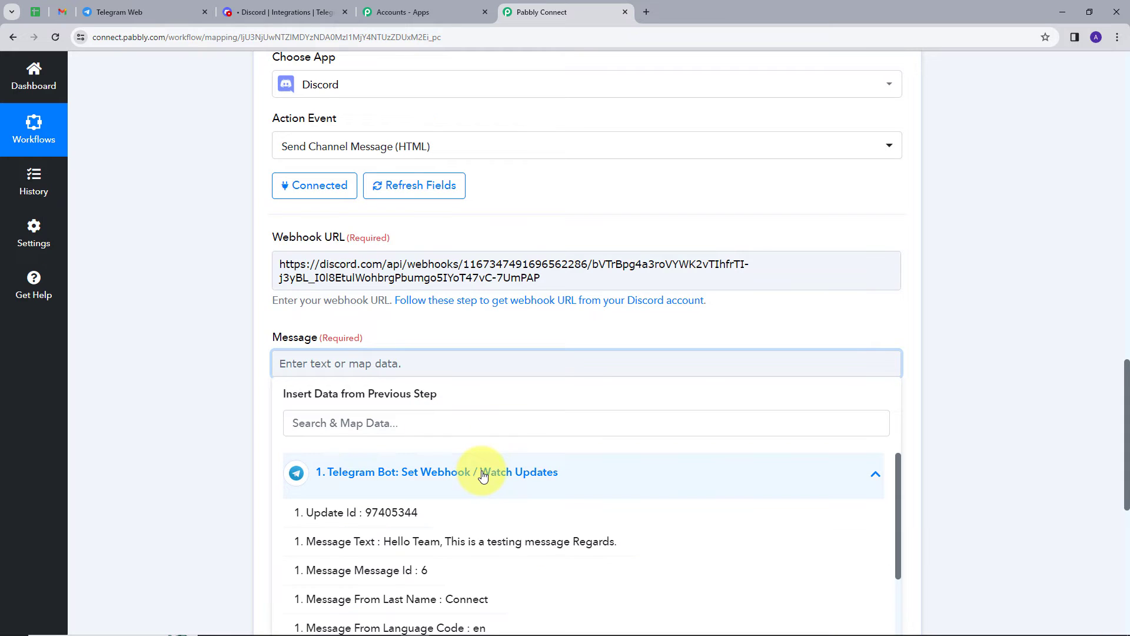
click(487, 549)
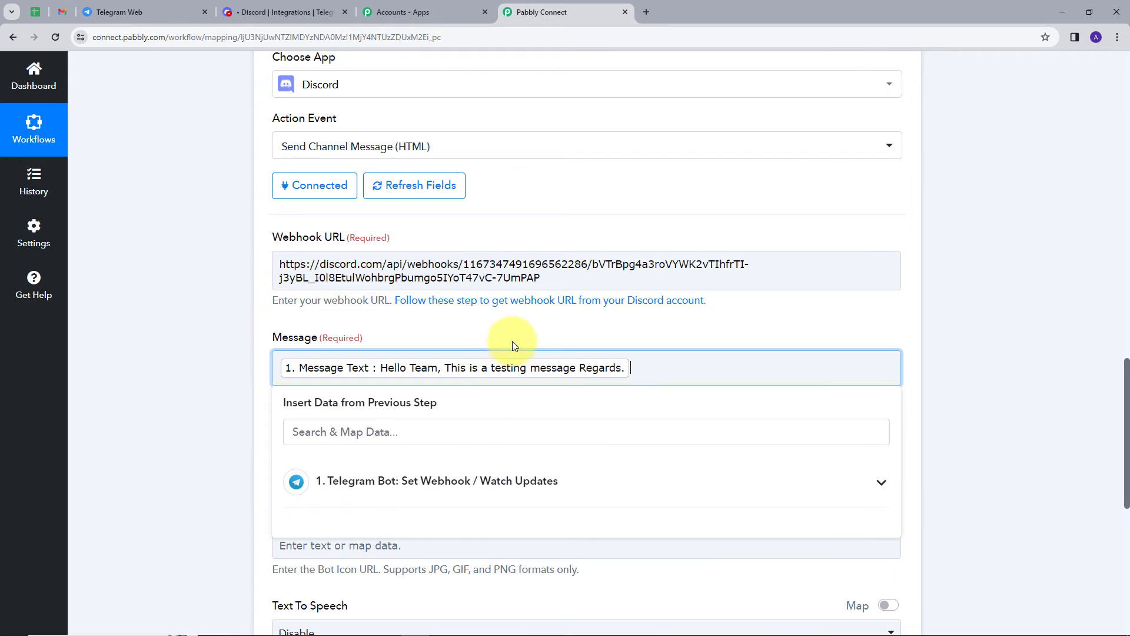
click(533, 320)
scroll(410, 309, down, 2)
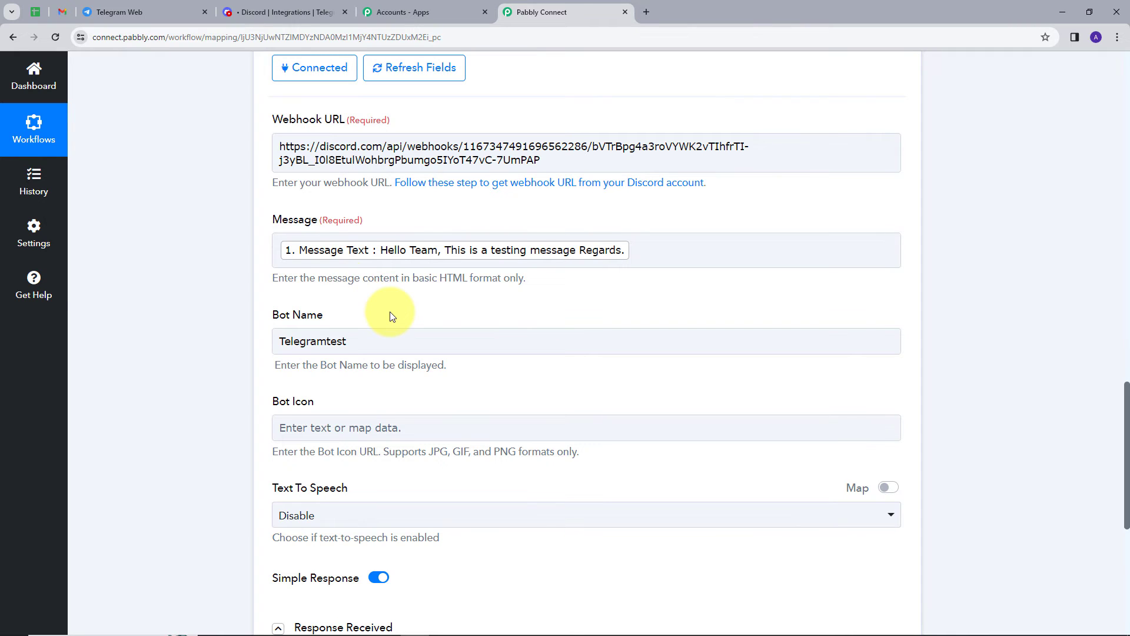
scroll(393, 316, down, 3)
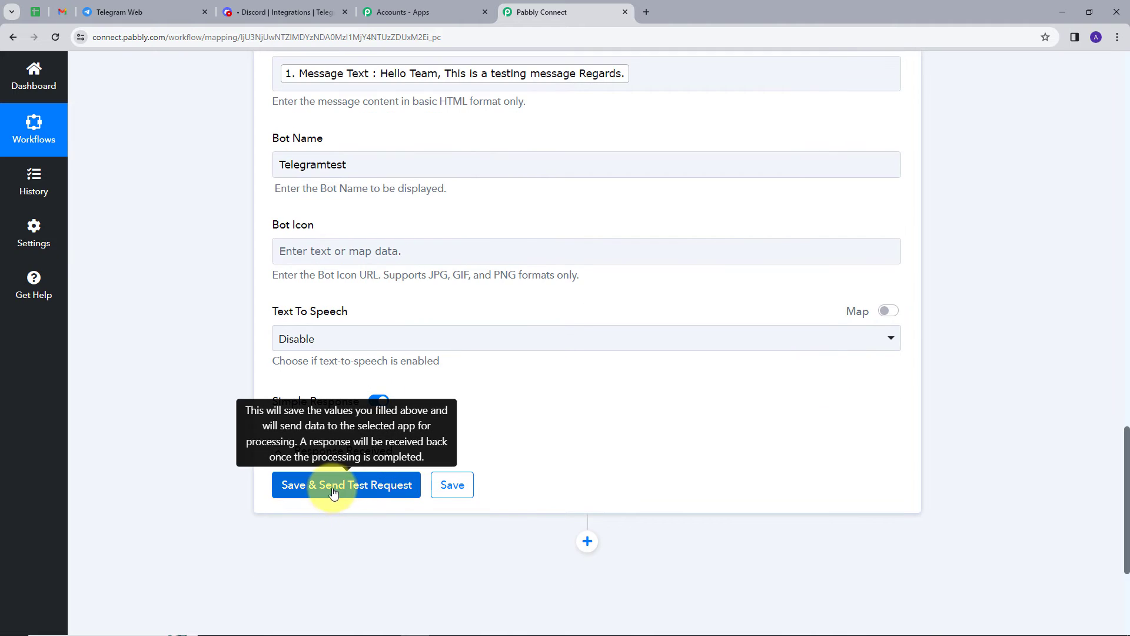
Save and send a test request to Discord, which returns status 204.
click(350, 488)
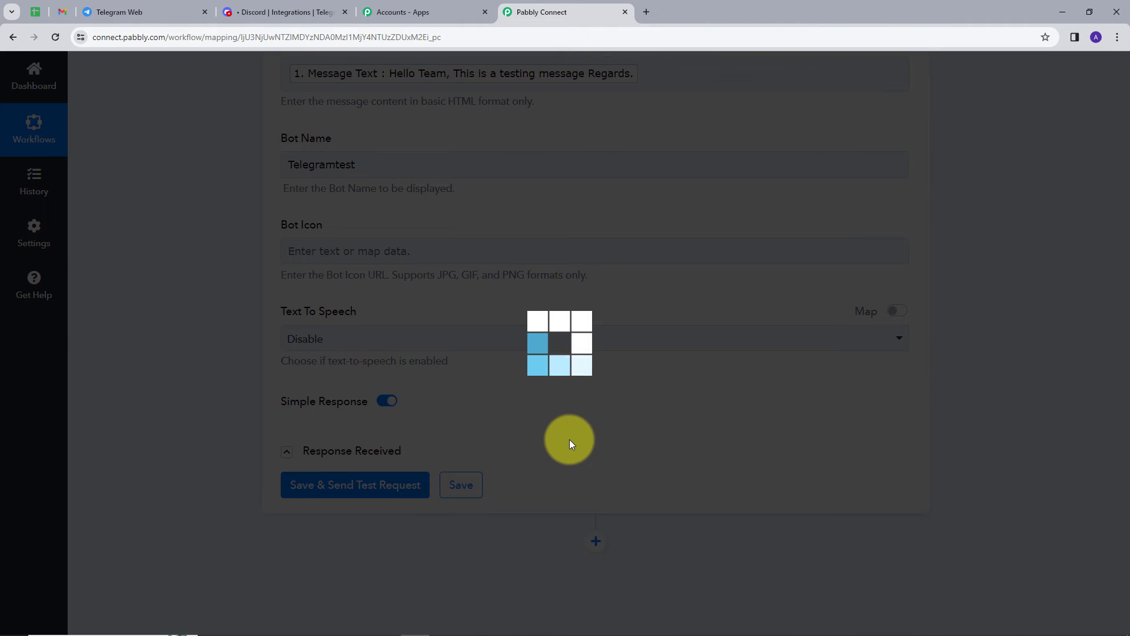
scroll(610, 422, down, 1)
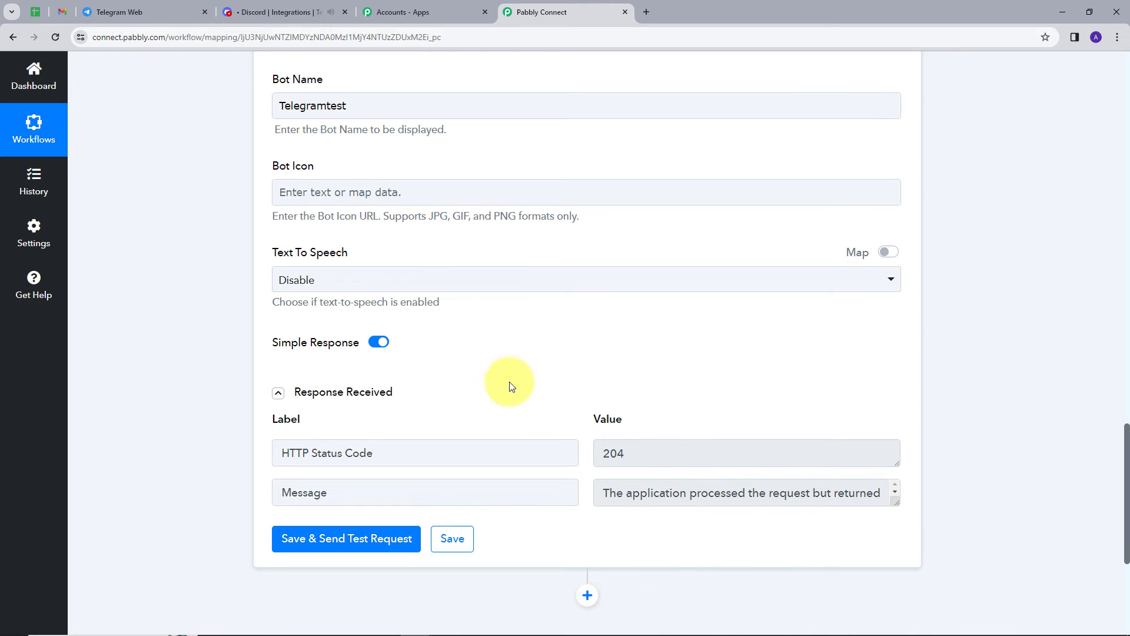
click(281, 12)
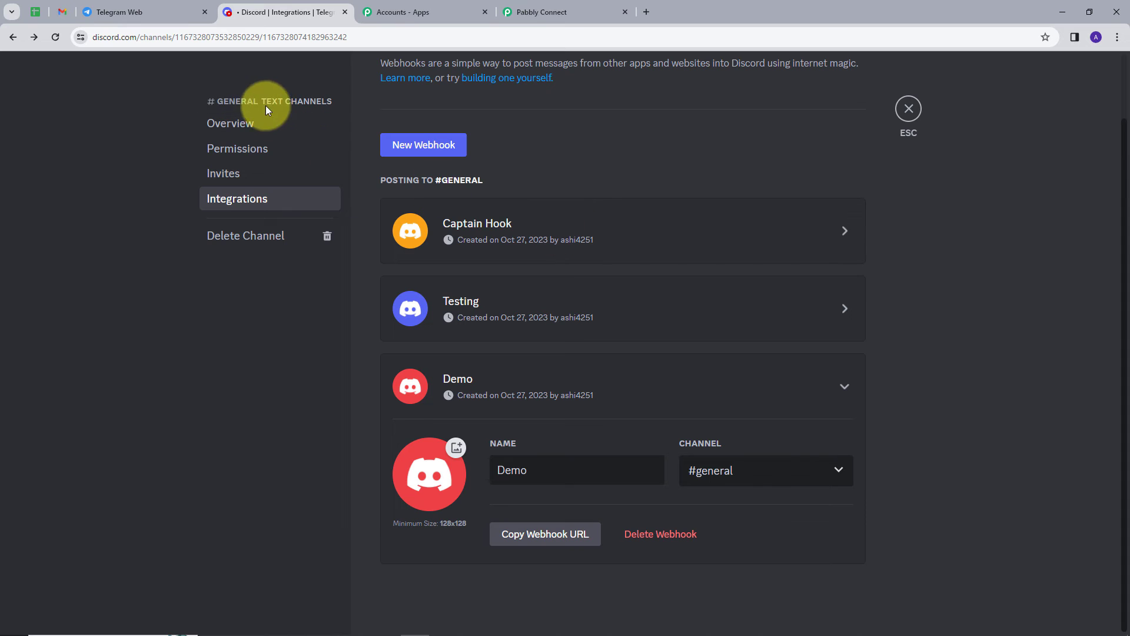
Close the channel settings to see the Telegramtest bot's test message in #general.
click(909, 110)
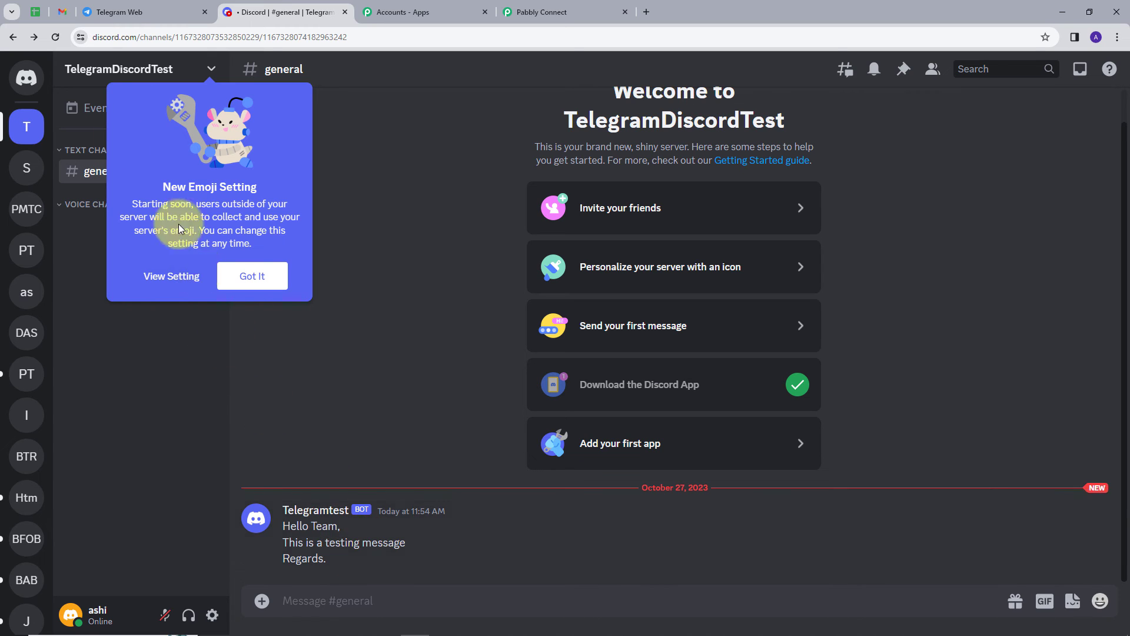
click(112, 11)
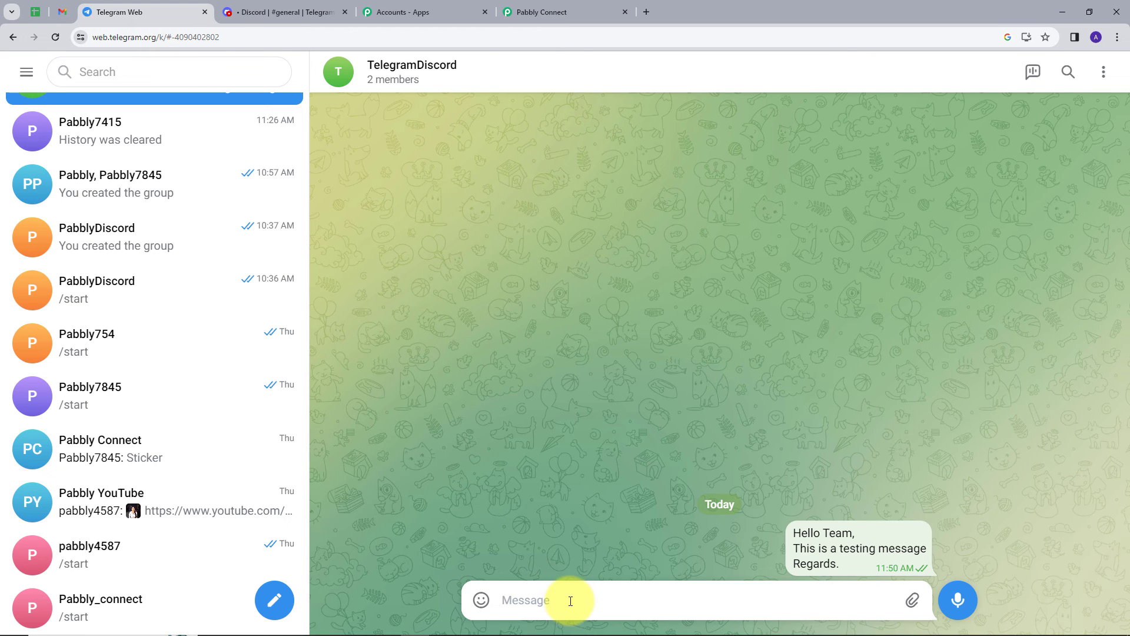
Send 'Hello Team, Testing is successful, Regards.' to the TelegramDiscord group.
text(Hello Team, Testing is successful Regards.)
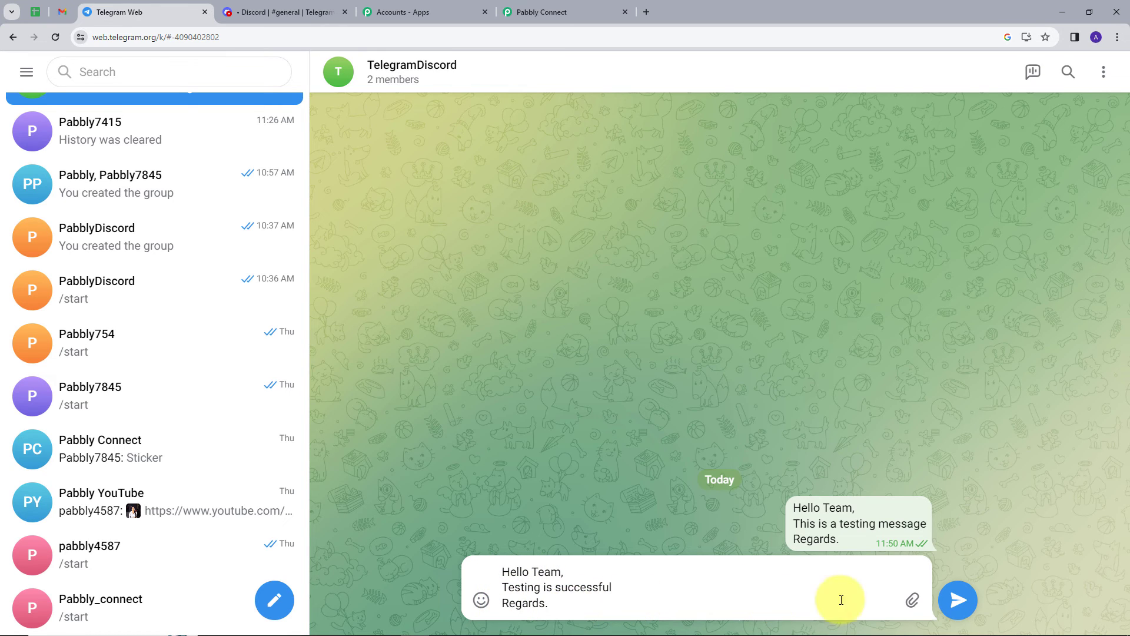
click(955, 600)
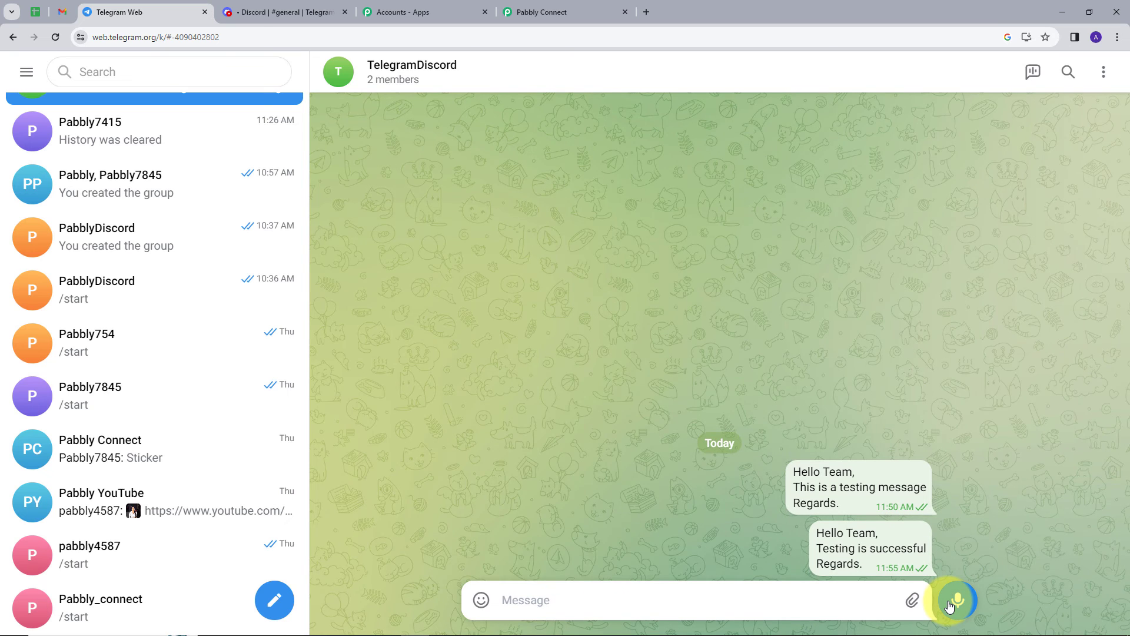
click(242, 9)
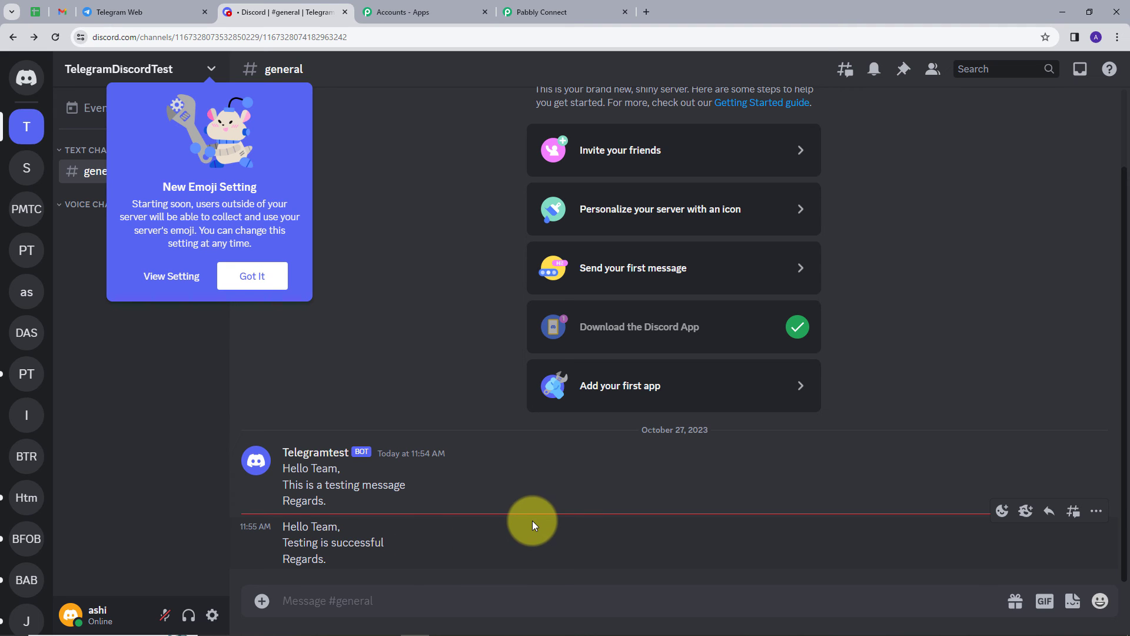
After confirming the forwarded message in #general, return to the Pabbly Connect workflow.
click(543, 10)
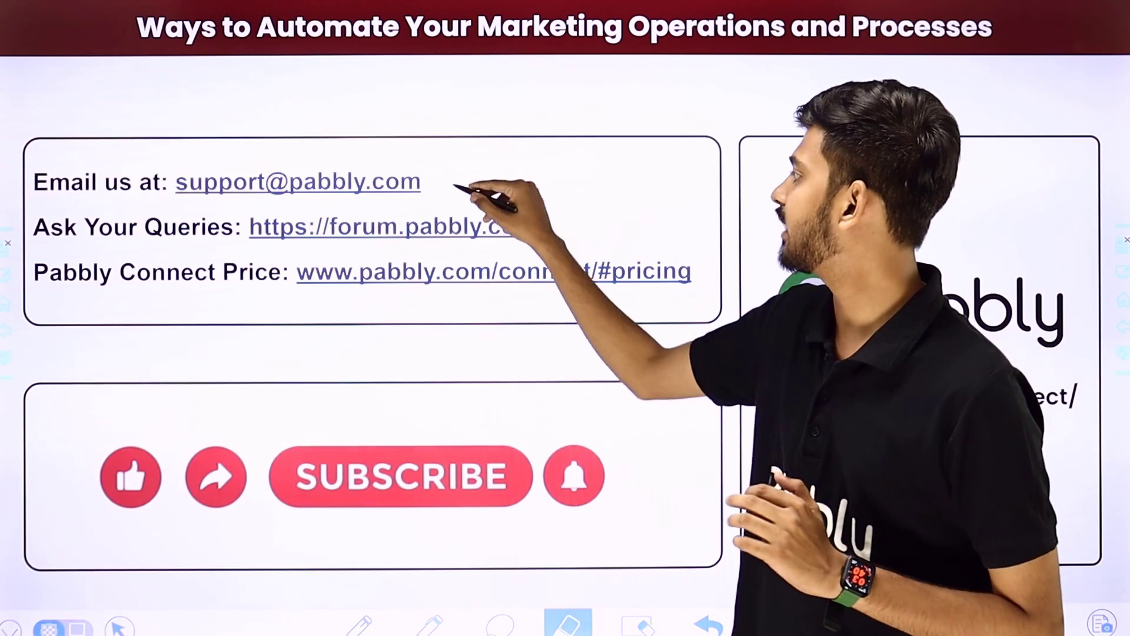
Draw red ticks beside the support email, forum and pricing links.
drag(453, 185, 543, 117)
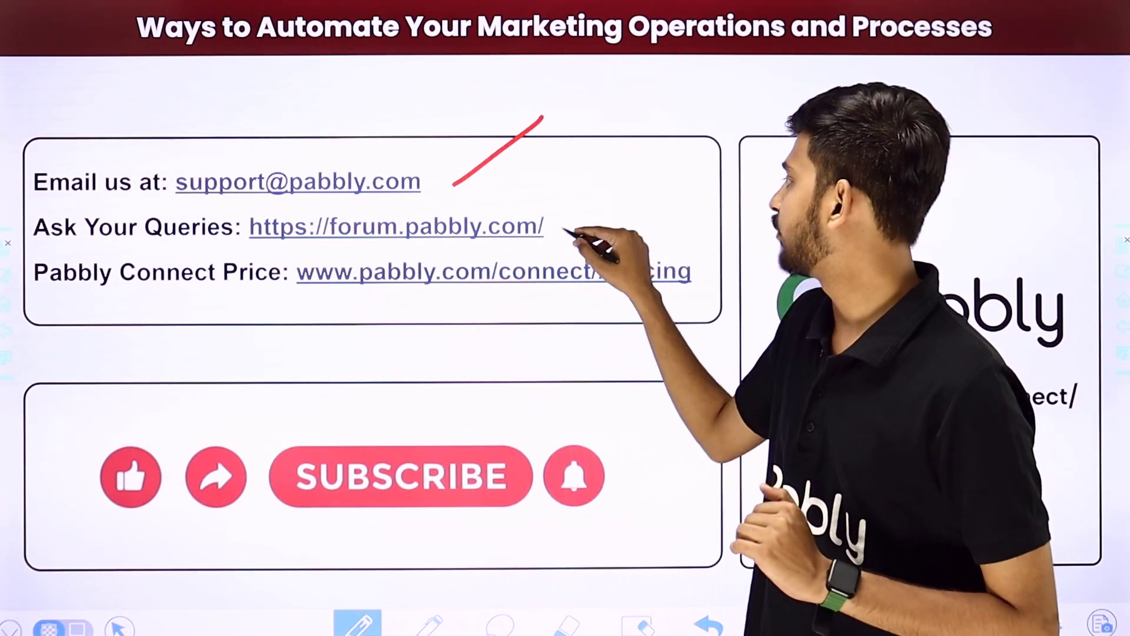
drag(560, 229, 638, 171)
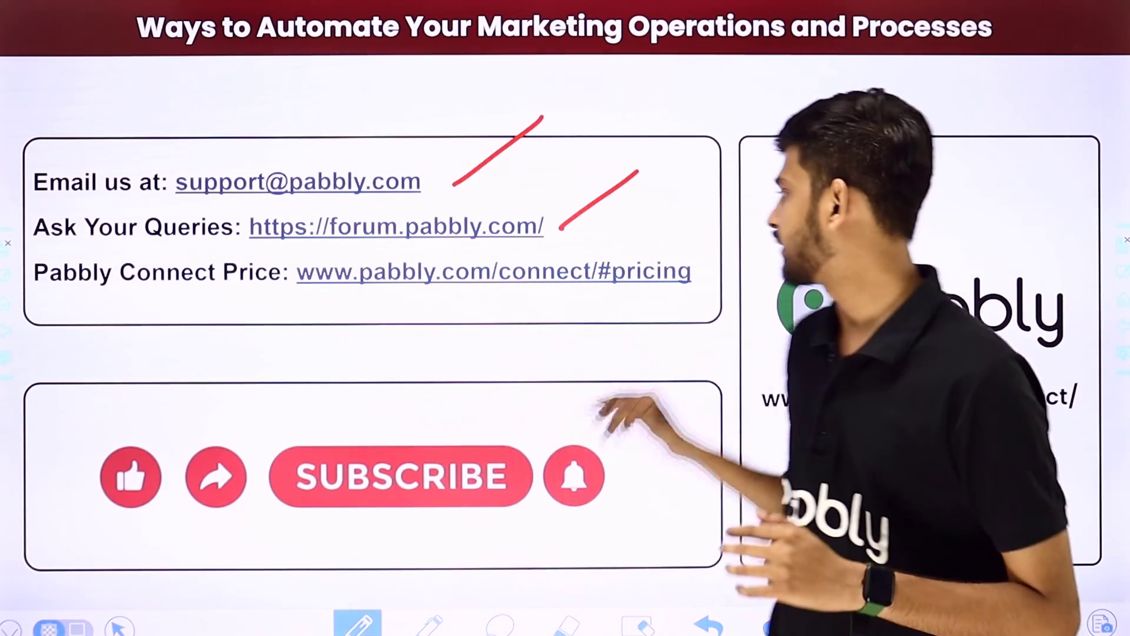
drag(681, 296, 768, 233)
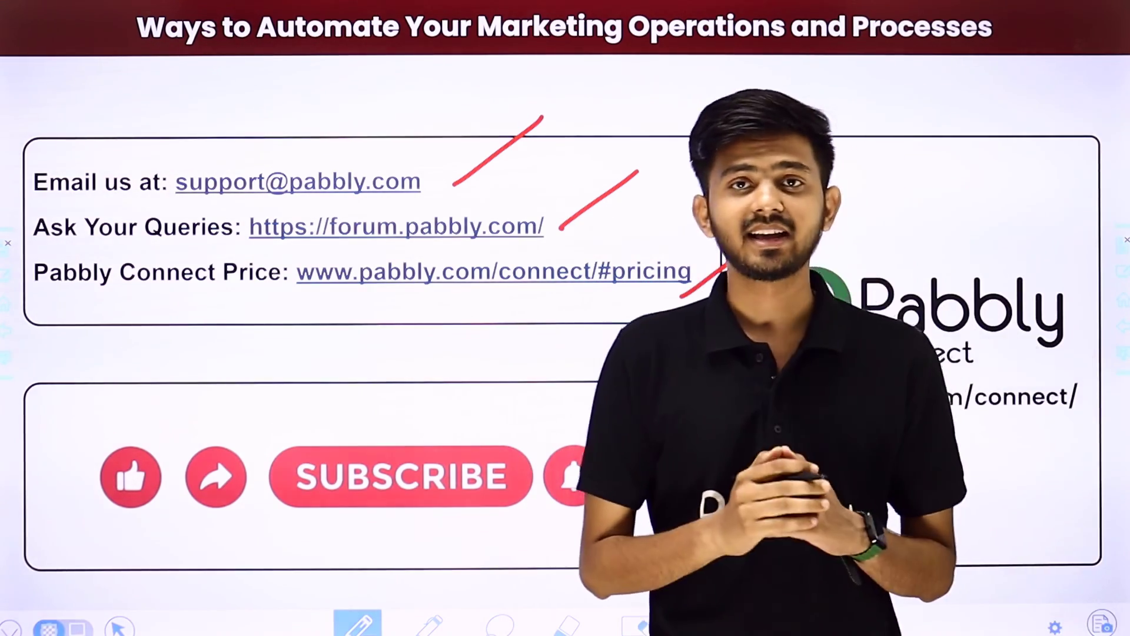